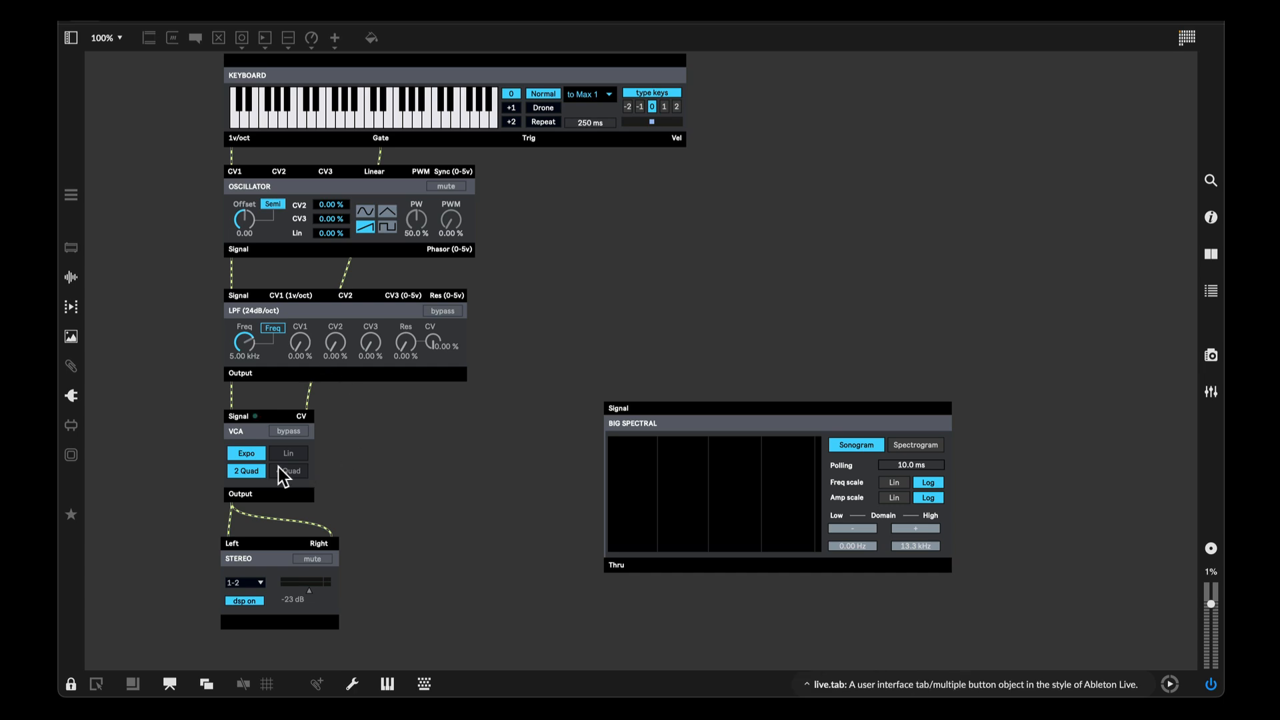
- Add a bp.HPF module from the BEAP Filter modules to the patch
{"action": "left_click", "coordinate": [369, 117]}
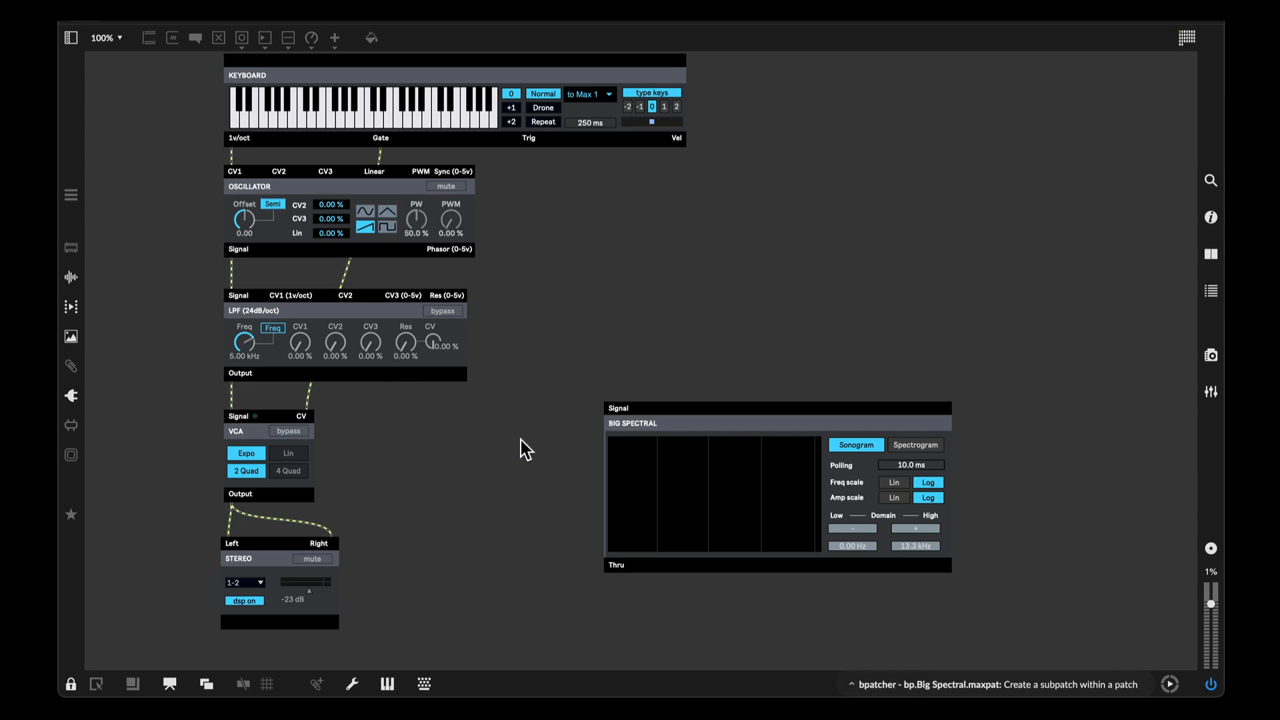
{"action": "key", "text": "super+e"}
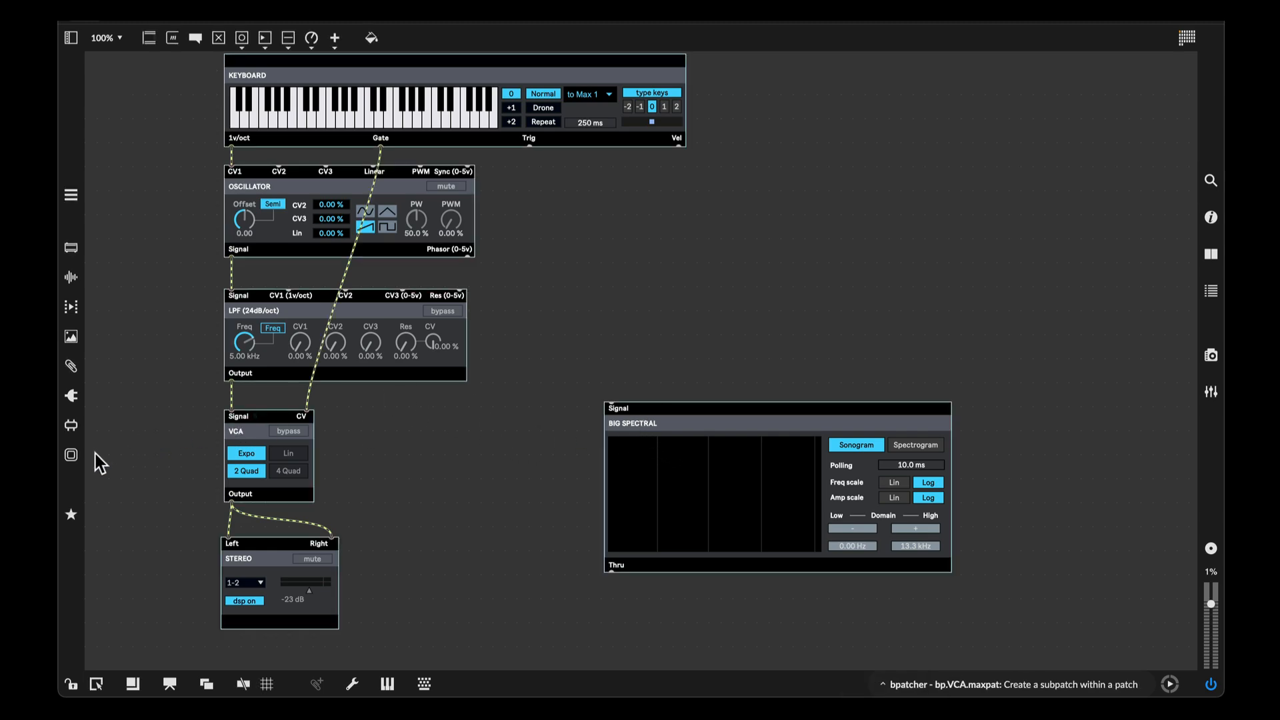
{"action": "left_click", "coordinate": [71, 458]}
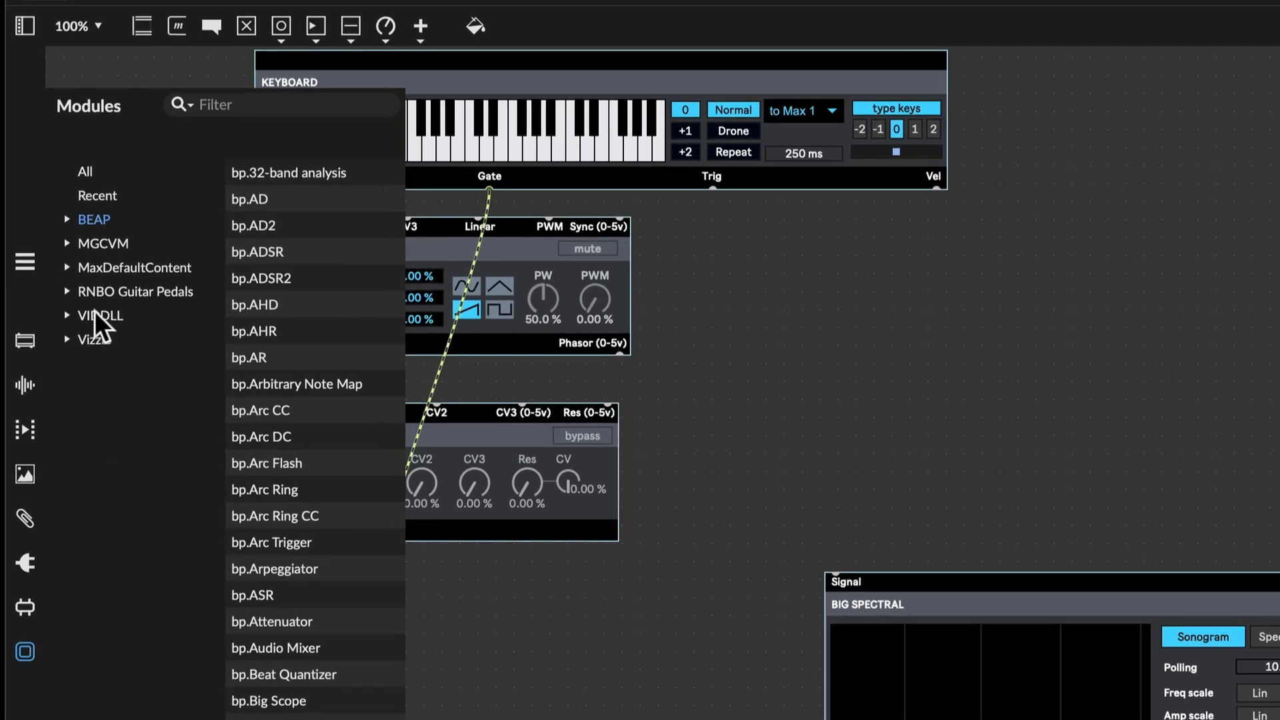
{"action": "left_click", "coordinate": [68, 219]}
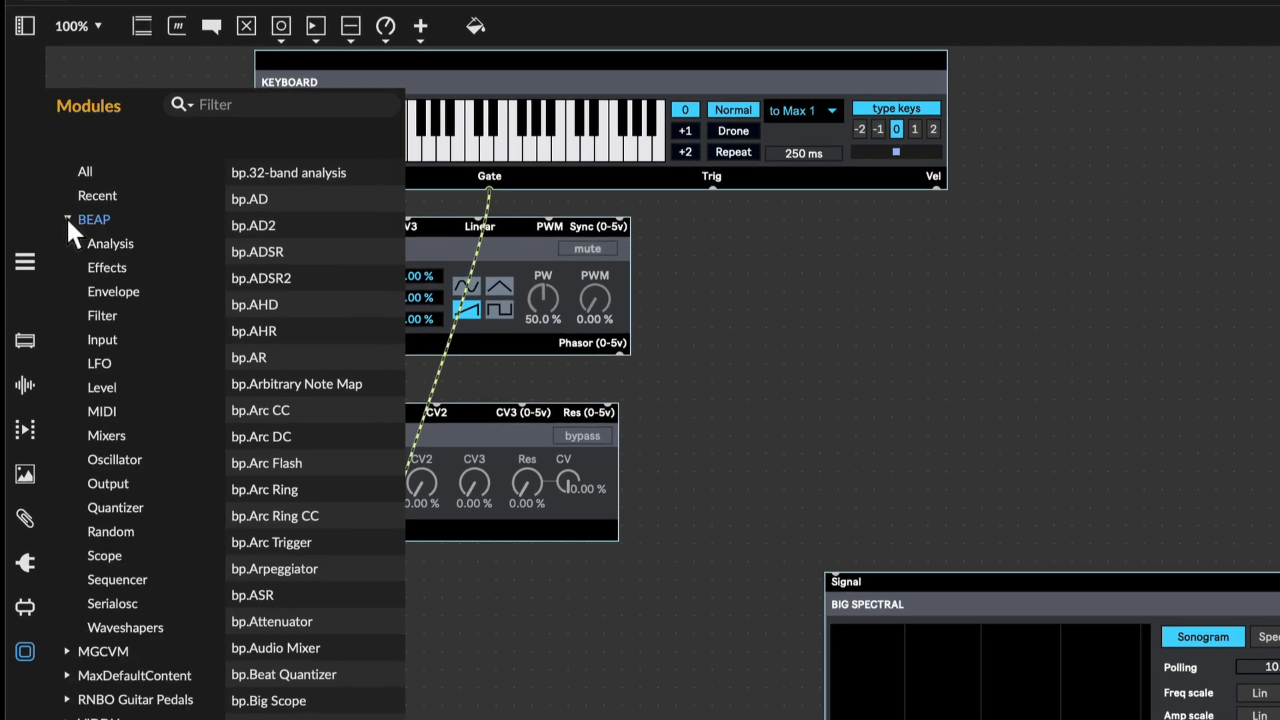
{"action": "left_click", "coordinate": [103, 316]}
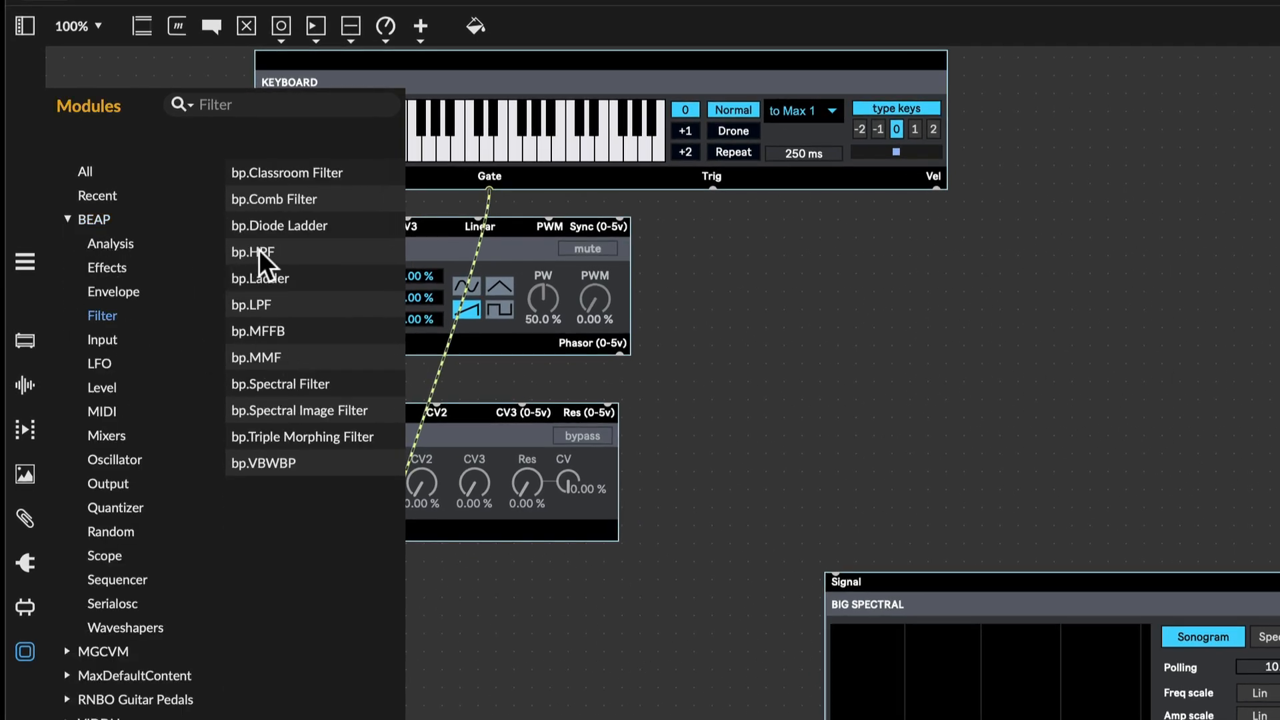
{"action": "left_click_drag", "start_coordinate": [258, 249], "coordinate": [761, 423]}
{"action": "left_click", "coordinate": [619, 657]}
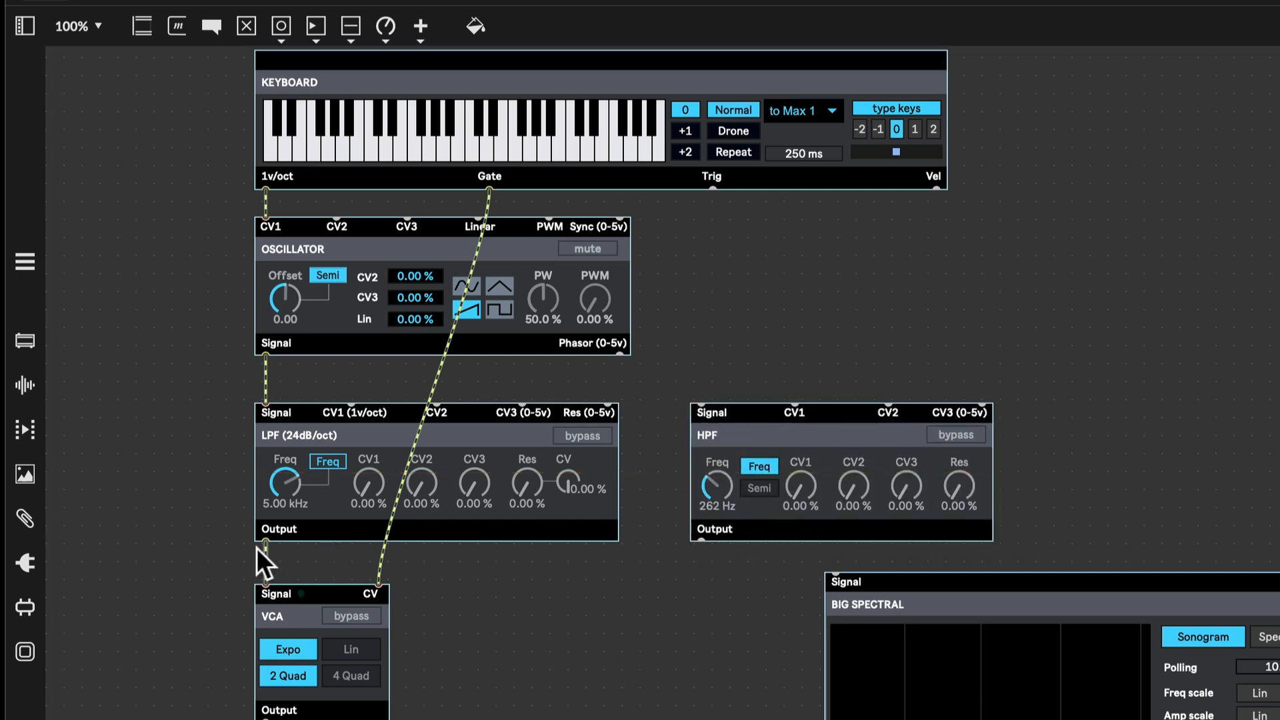
- Move the VCA down and insert the HPF module in series between the LPF output and the VCA input
{"action": "left_click_drag", "start_coordinate": [215, 603], "coordinate": [420, 719]}
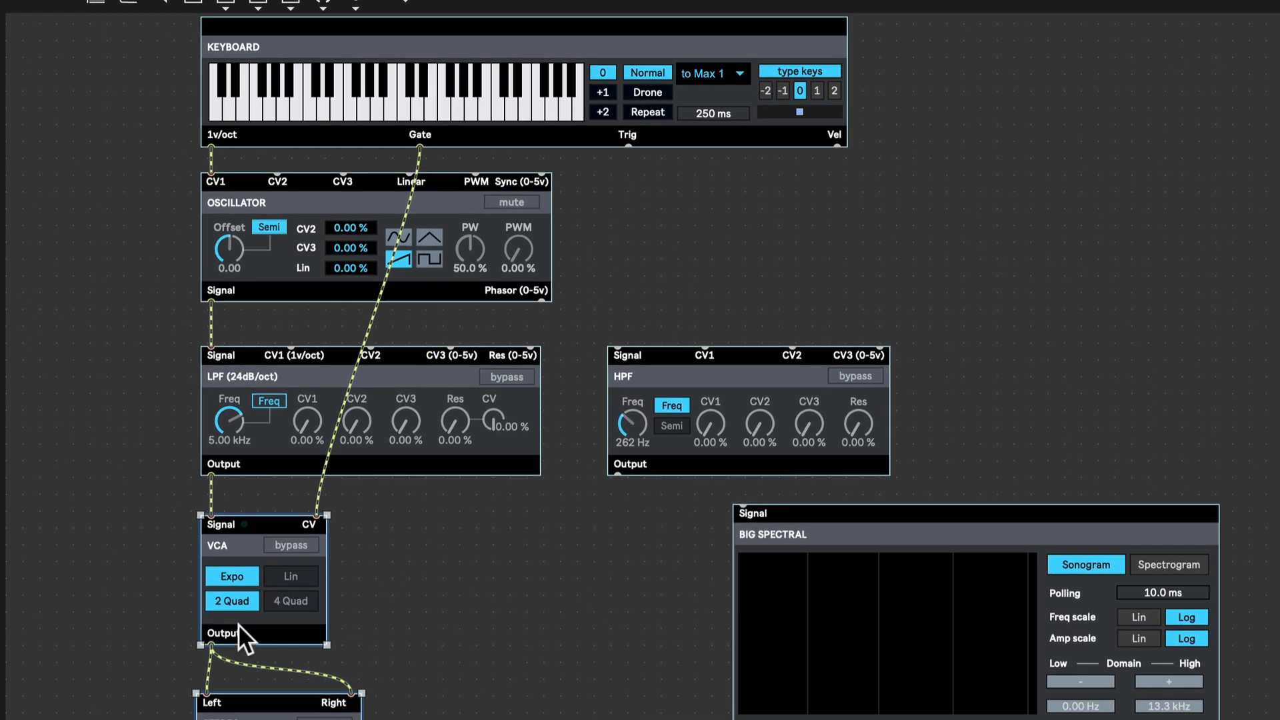
{"action": "left_click_drag", "start_coordinate": [253, 573], "coordinate": [247, 719]}
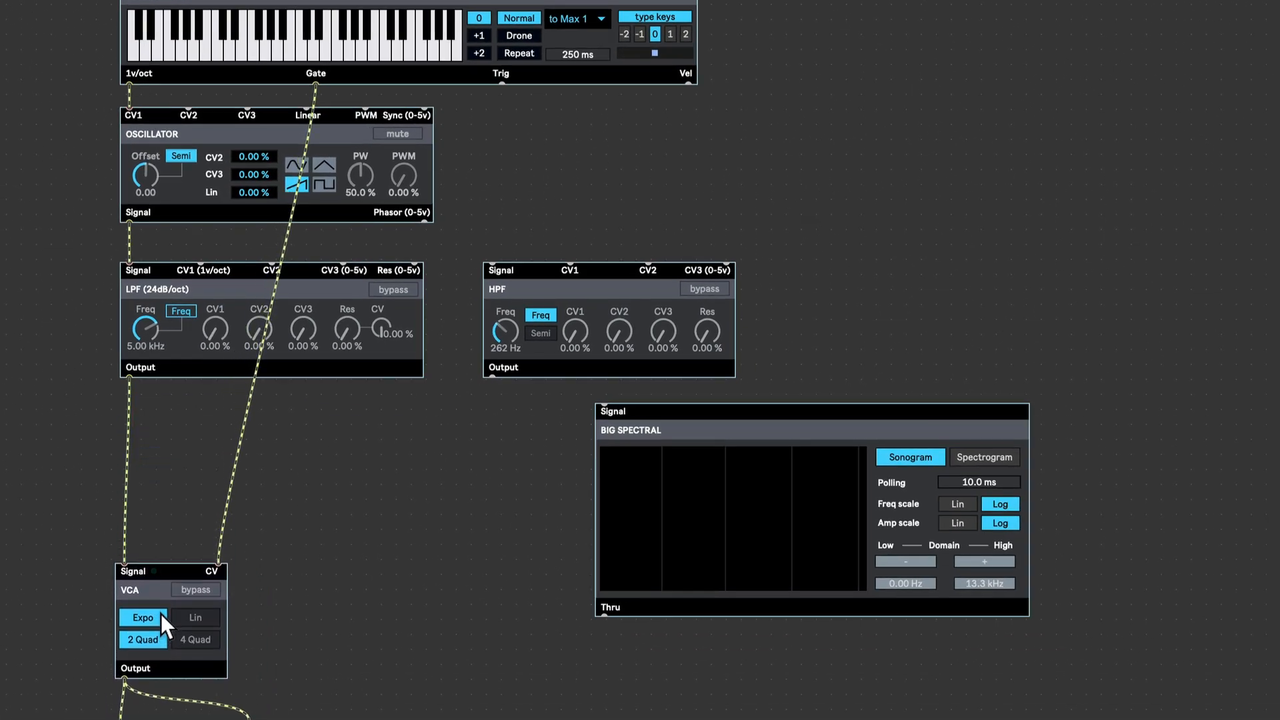
{"action": "left_click_drag", "start_coordinate": [162, 614], "coordinate": [165, 618]}
{"action": "left_click_drag", "start_coordinate": [538, 297], "coordinate": [190, 453]}
{"action": "left_click", "coordinate": [457, 416]}
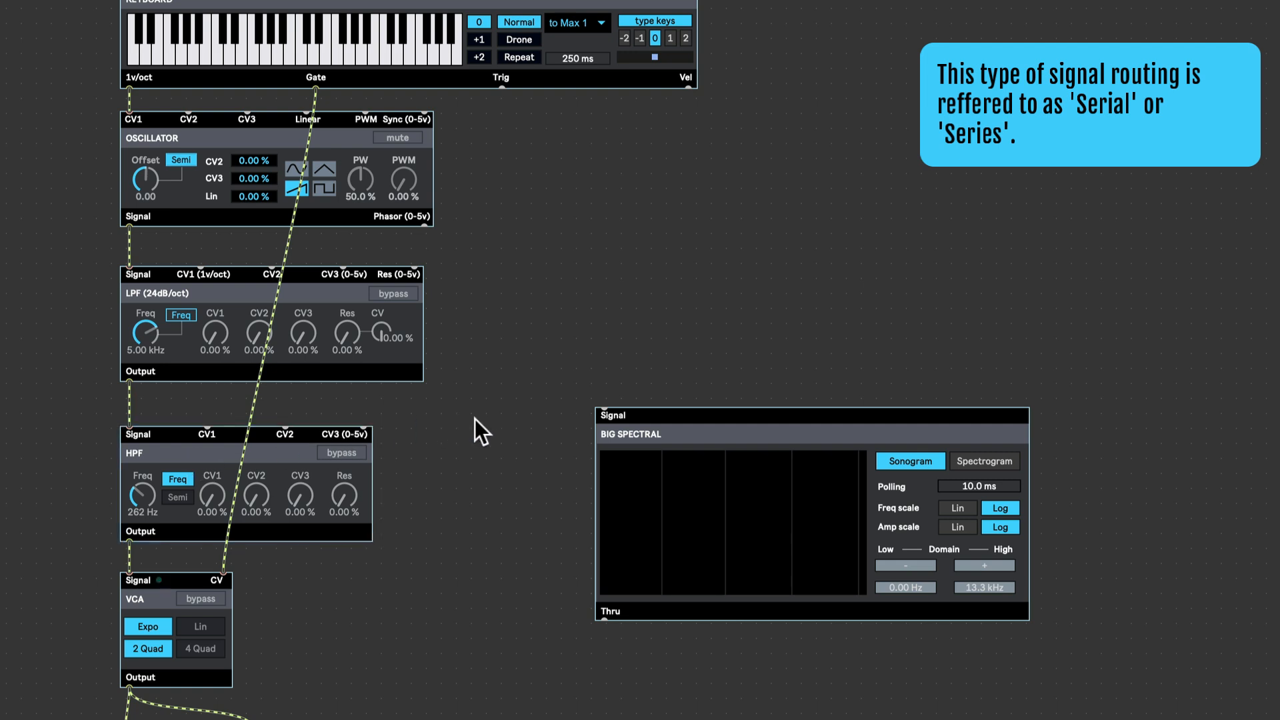
- Connect the LPF output to the Big Spectral signal input
{"action": "key", "text": "super+e"}
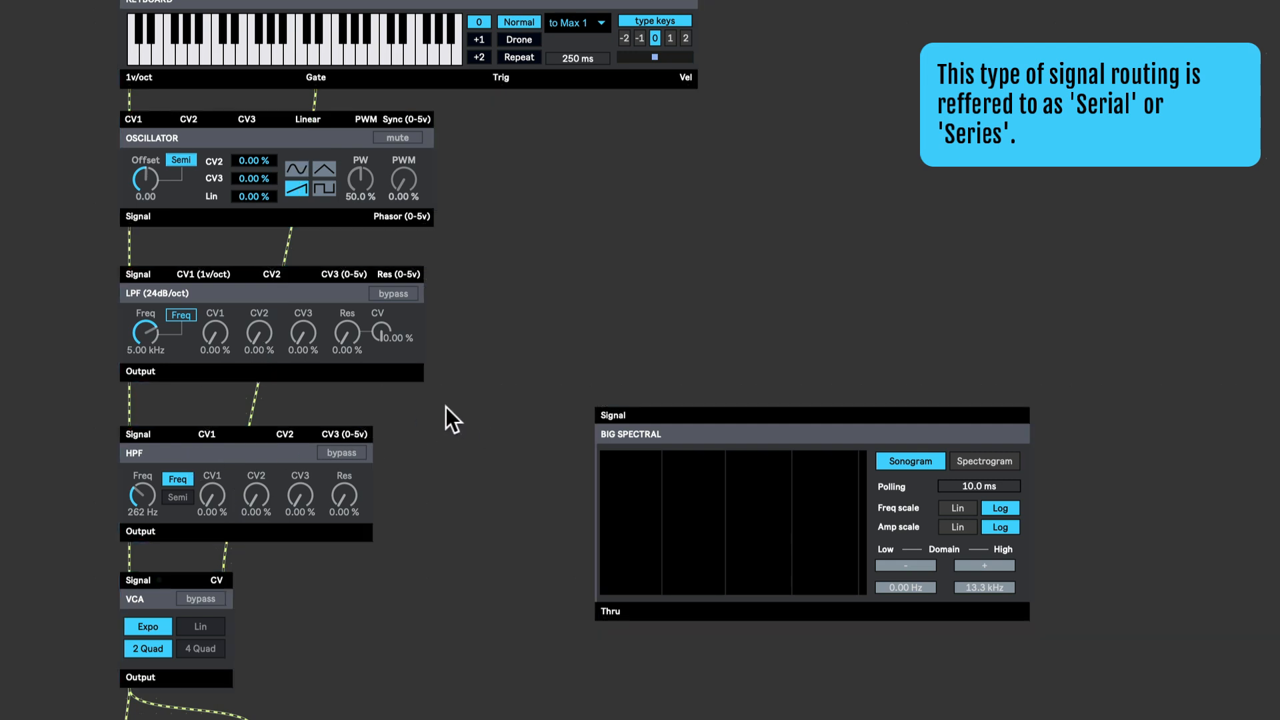
{"action": "key", "text": "super+e"}
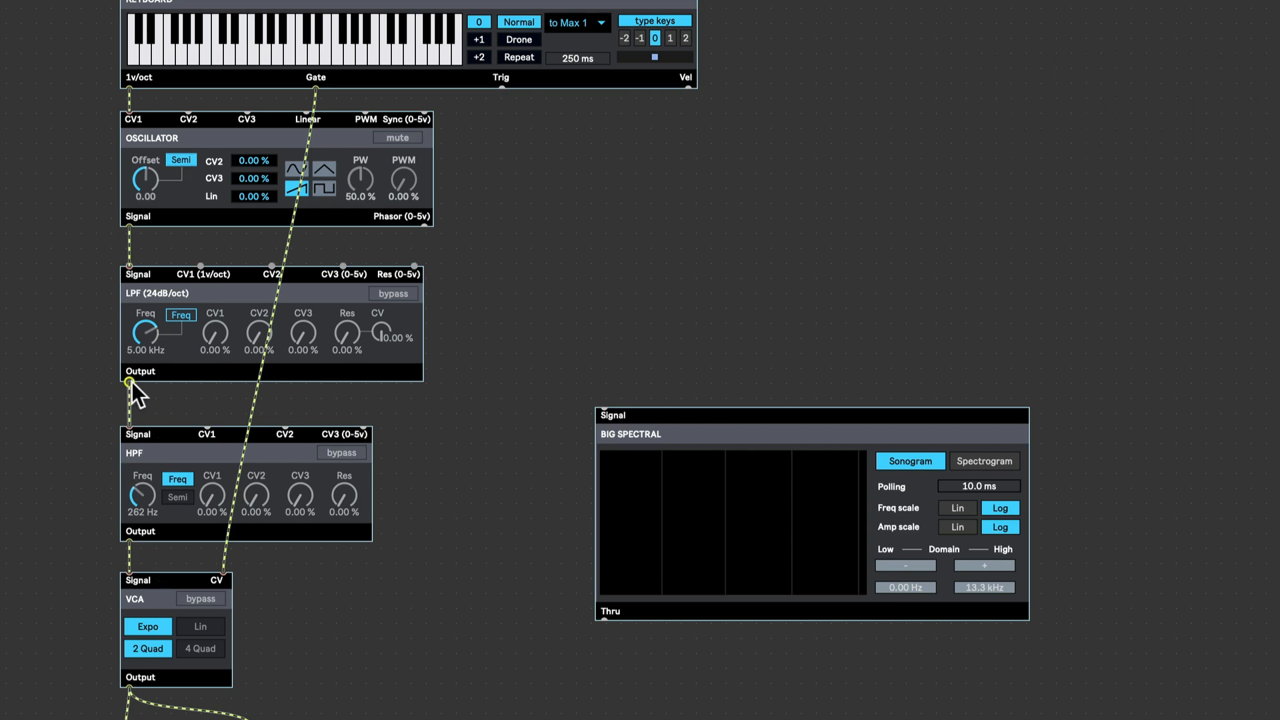
{"action": "left_click_drag", "start_coordinate": [130, 382], "coordinate": [605, 407]}
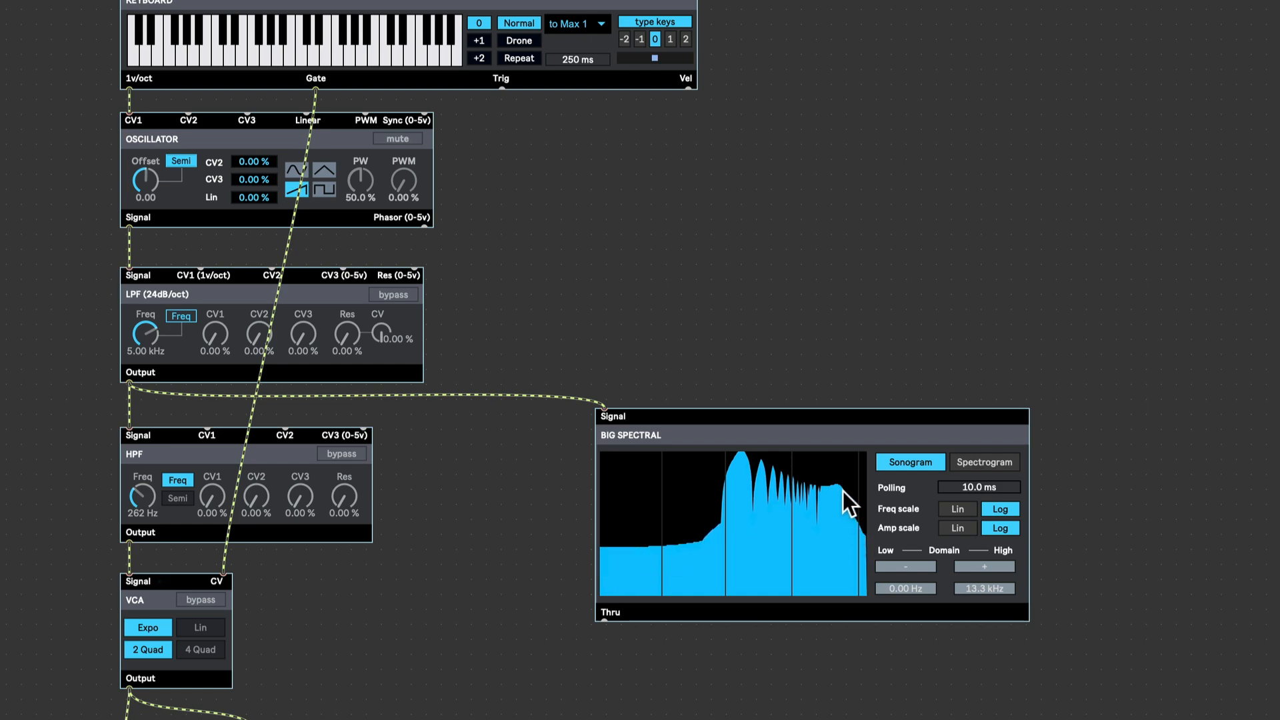
- Play notes on the keyboard and turn the LPF frequency down to about 2.28 kHz
{"action": "key", "text": "super+e"}
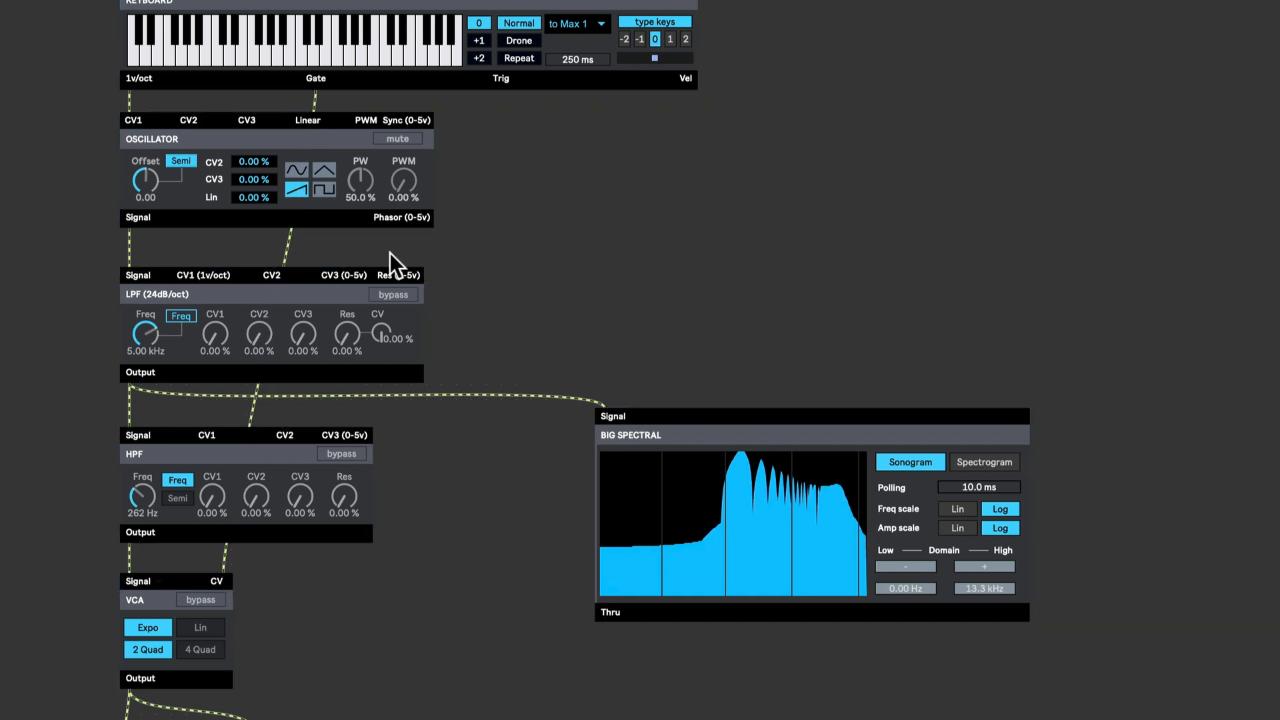
{"action": "left_click", "coordinate": [301, 50]}
{"action": "left_click", "coordinate": [269, 45]}
{"action": "left_click_drag", "start_coordinate": [147, 334], "coordinate": [146, 361]}
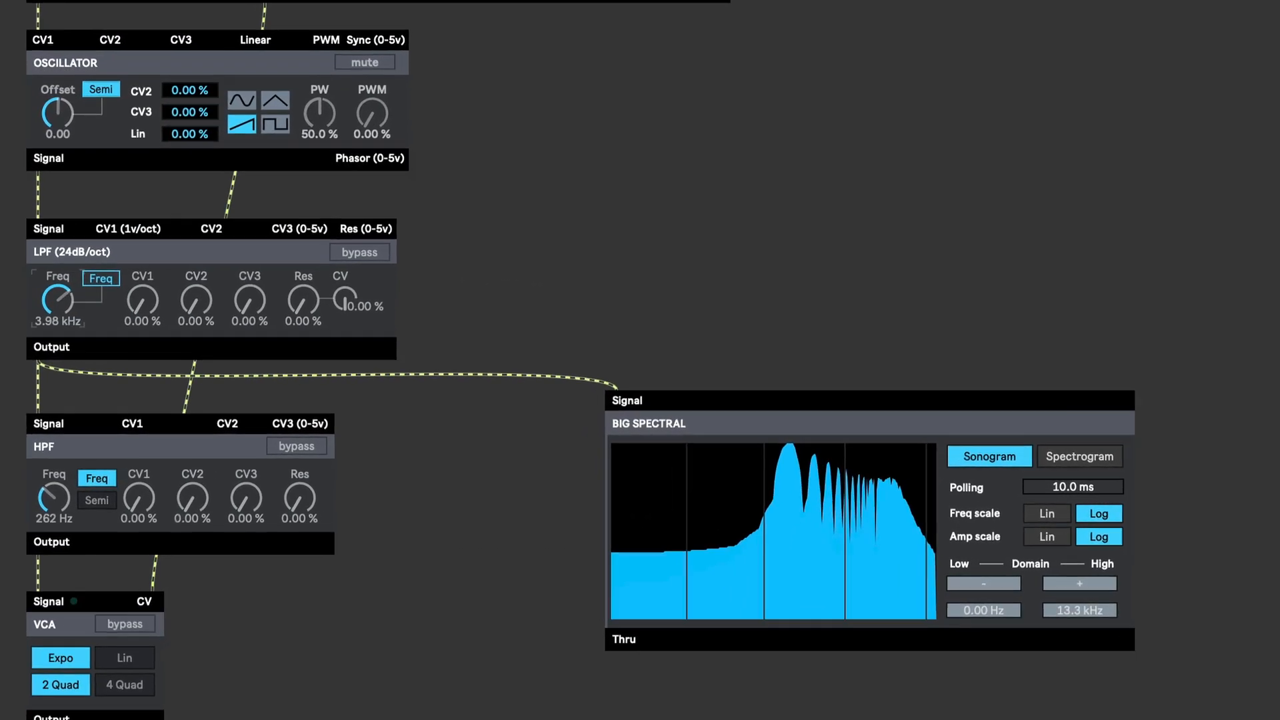
{"action": "mouse_move", "coordinate": [38, 291]}
{"action": "left_mouse_down"}
{"action": "mouse_move", "coordinate": [38, 304]}
{"action": "mouse_move", "coordinate": [38, 286]}
{"action": "left_mouse_up"}
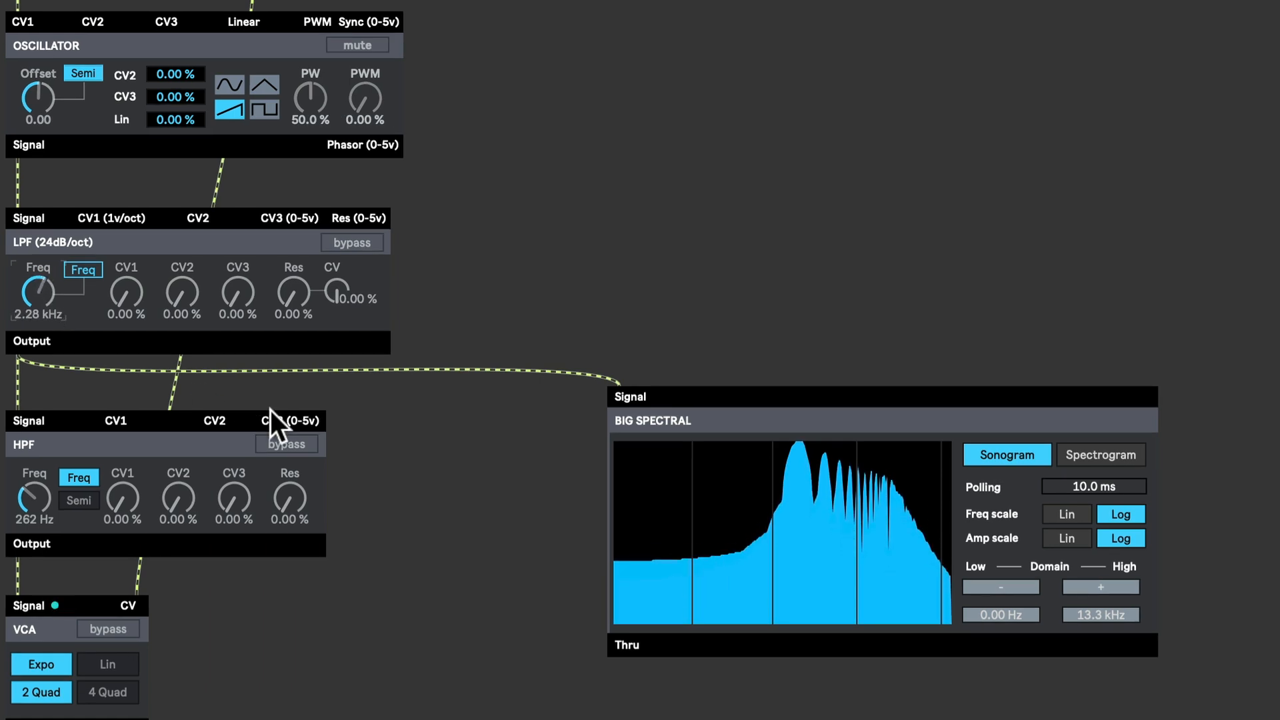
- Reroute the Big Spectral input cord from the LPF output to the HPF output
{"action": "key", "text": "ctrl+e"}
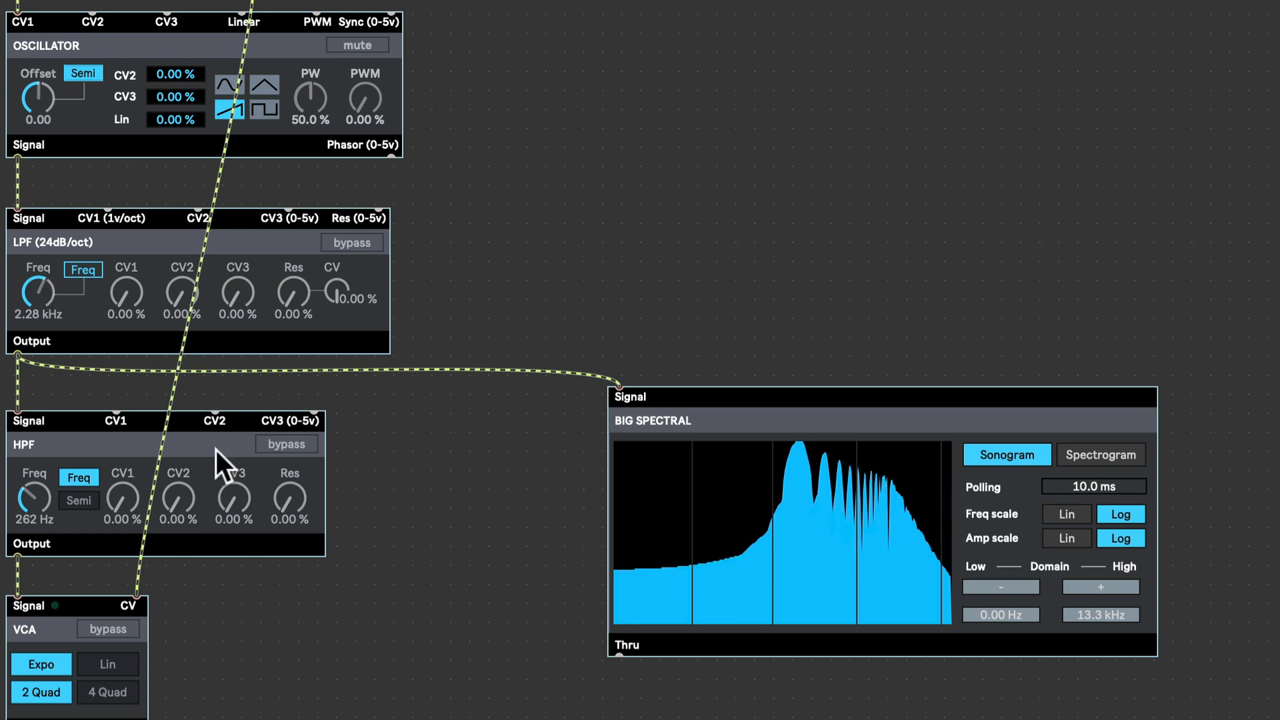
{"action": "left_click", "coordinate": [93, 367]}
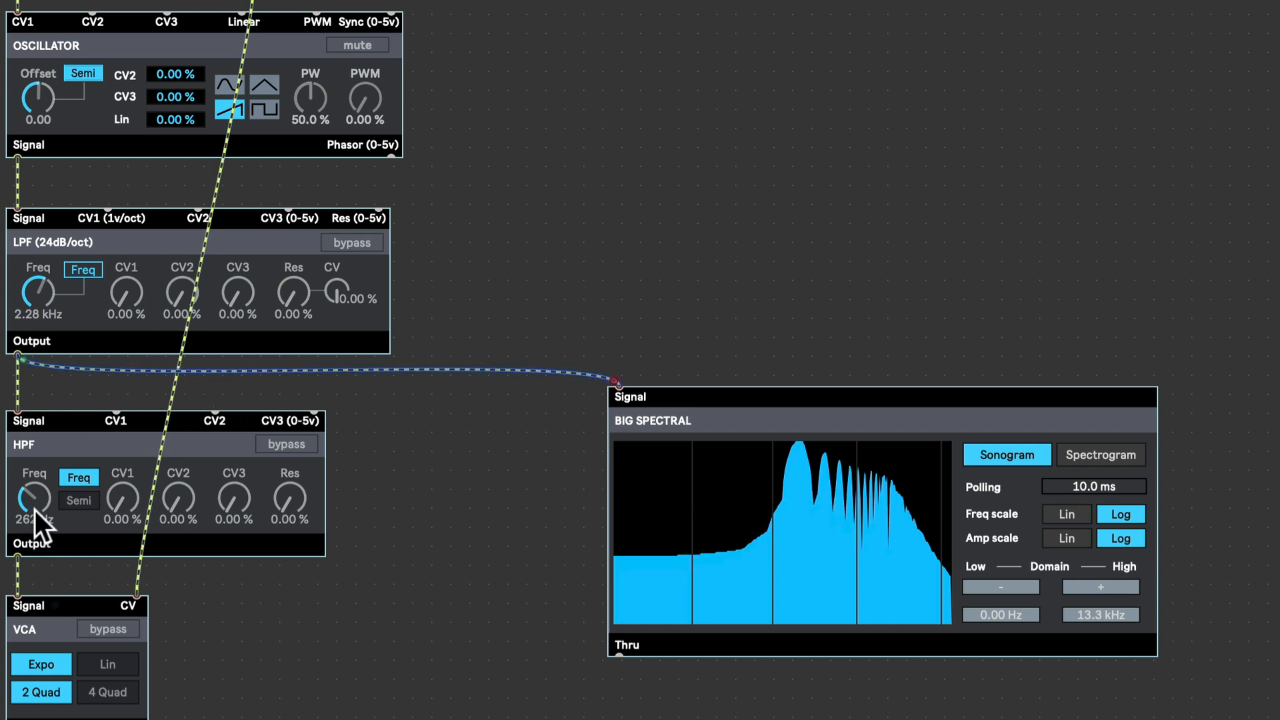
{"action": "left_click_drag", "start_coordinate": [23, 360], "coordinate": [21, 557]}
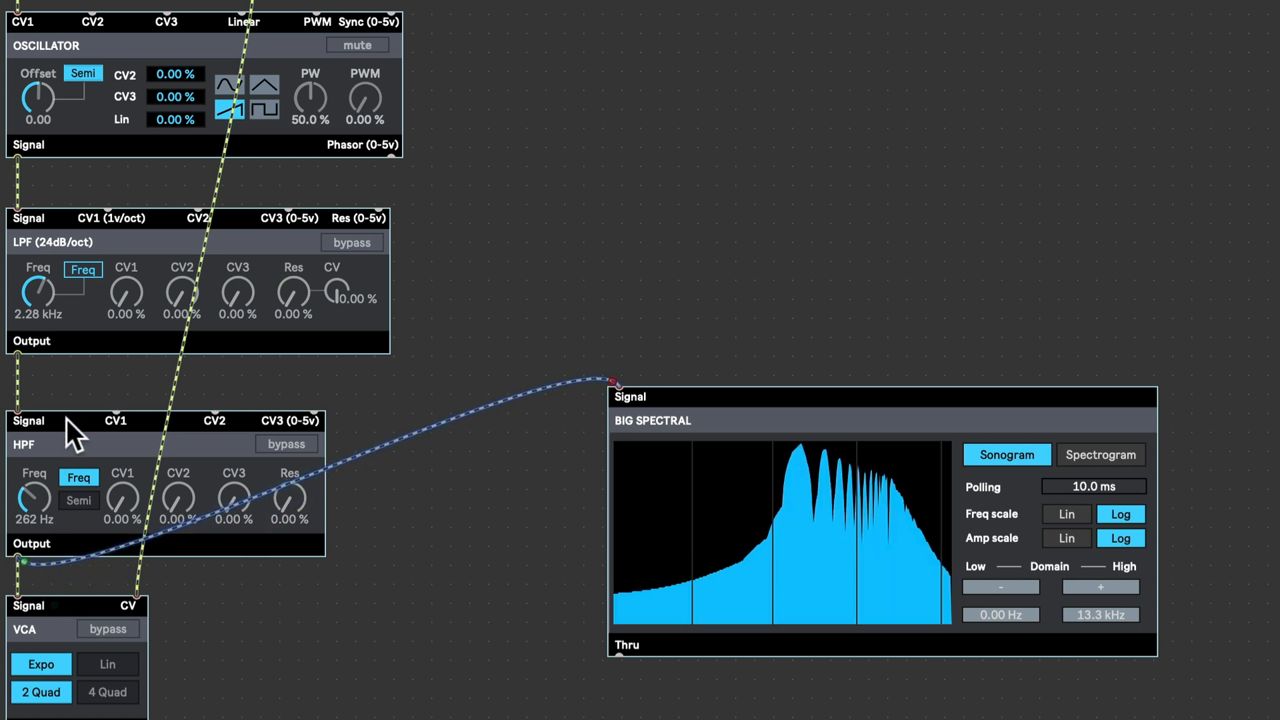
{"action": "left_click", "coordinate": [71, 379]}
{"action": "key", "text": "super+e"}
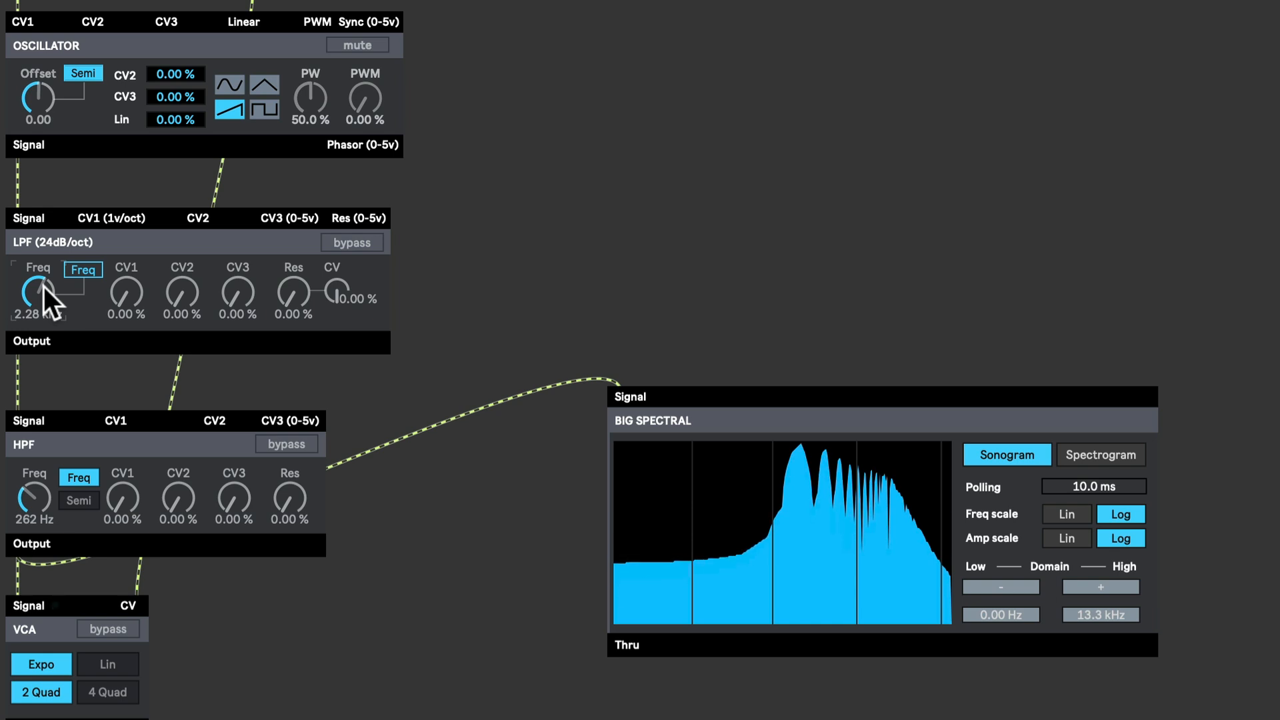
- Raise the LPF frequency to 5.00 kHz and set the HPF frequency to 1000
{"action": "left_click_drag", "start_coordinate": [43, 286], "coordinate": [43, 256]}
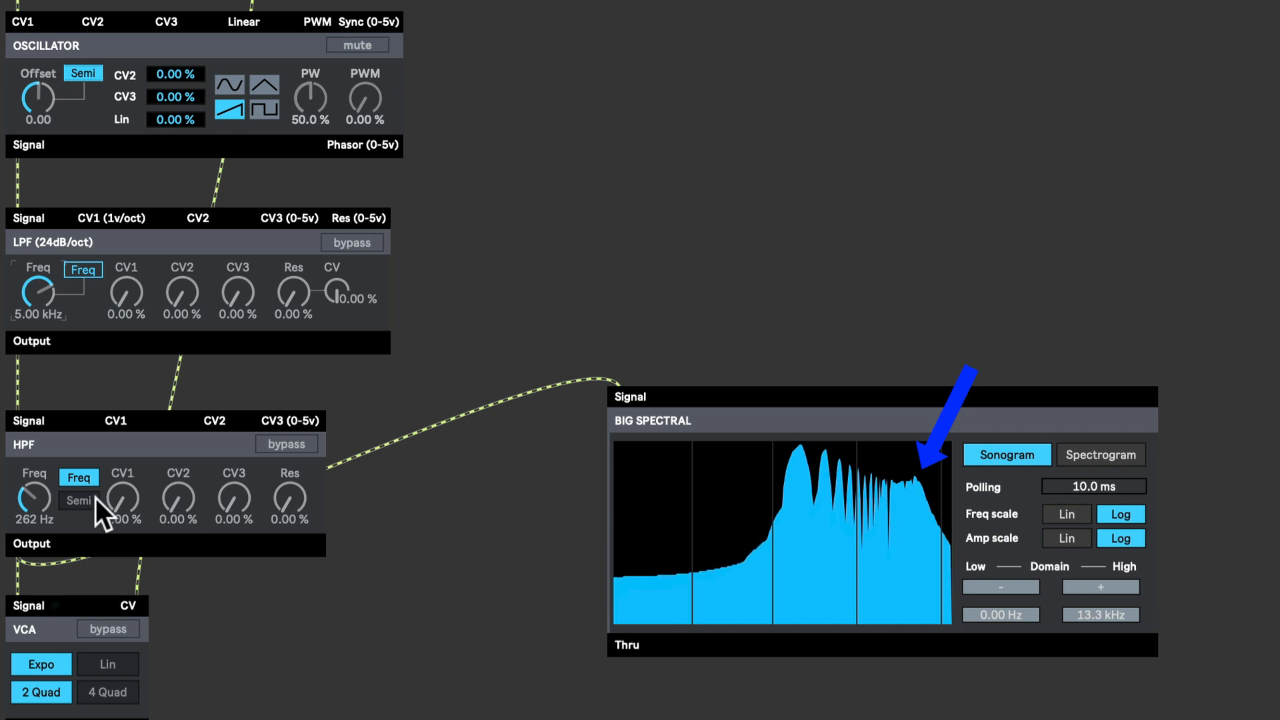
{"action": "left_click", "coordinate": [30, 505]}
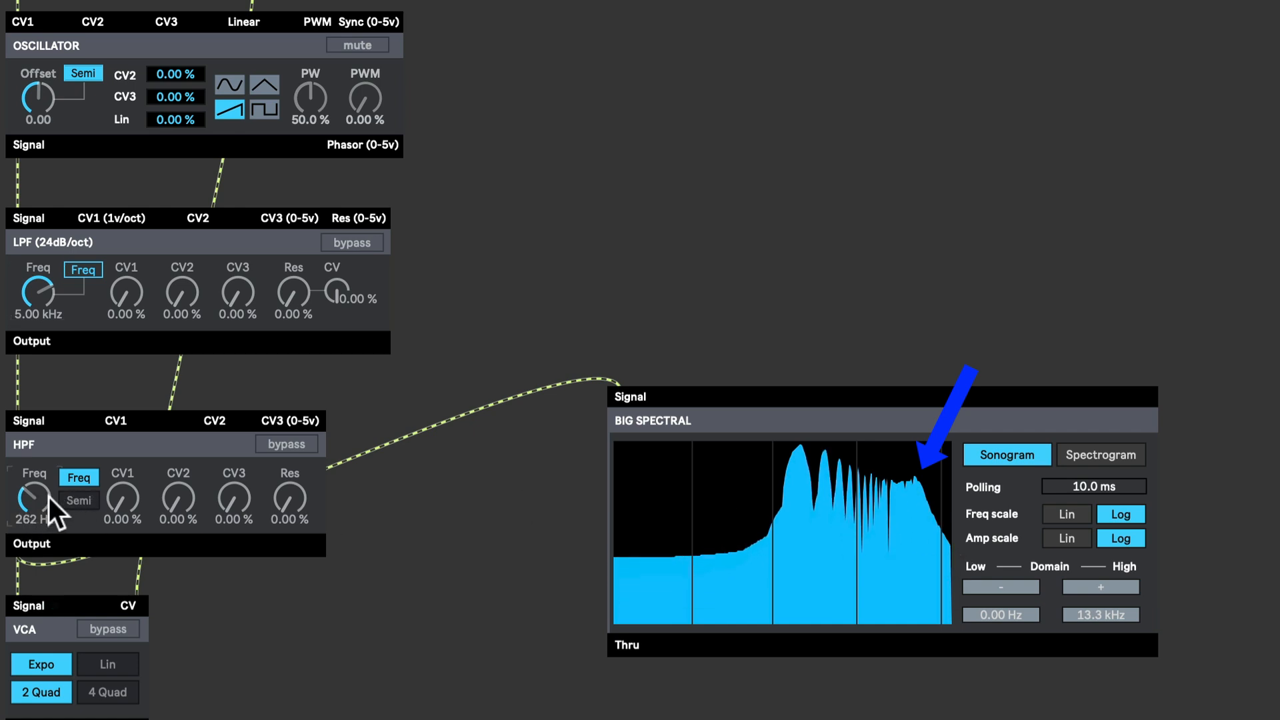
{"action": "type", "text": "1000"}
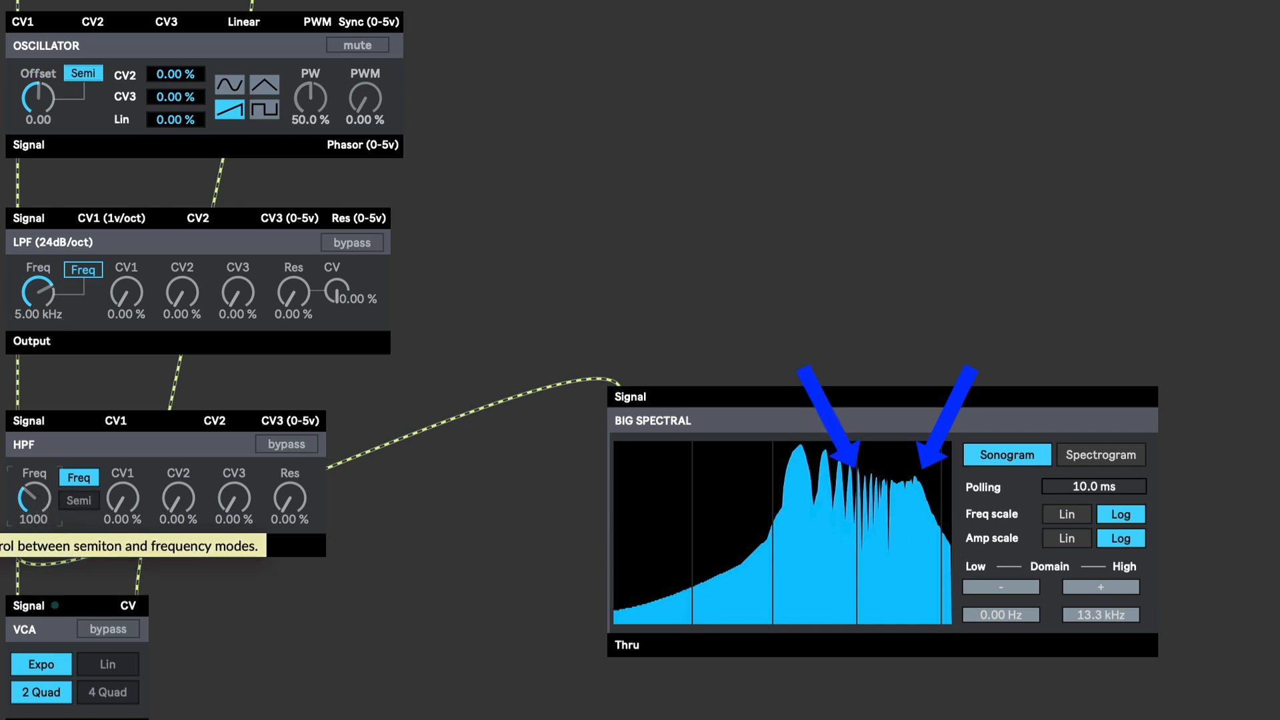
{"action": "key", "text": "Return"}
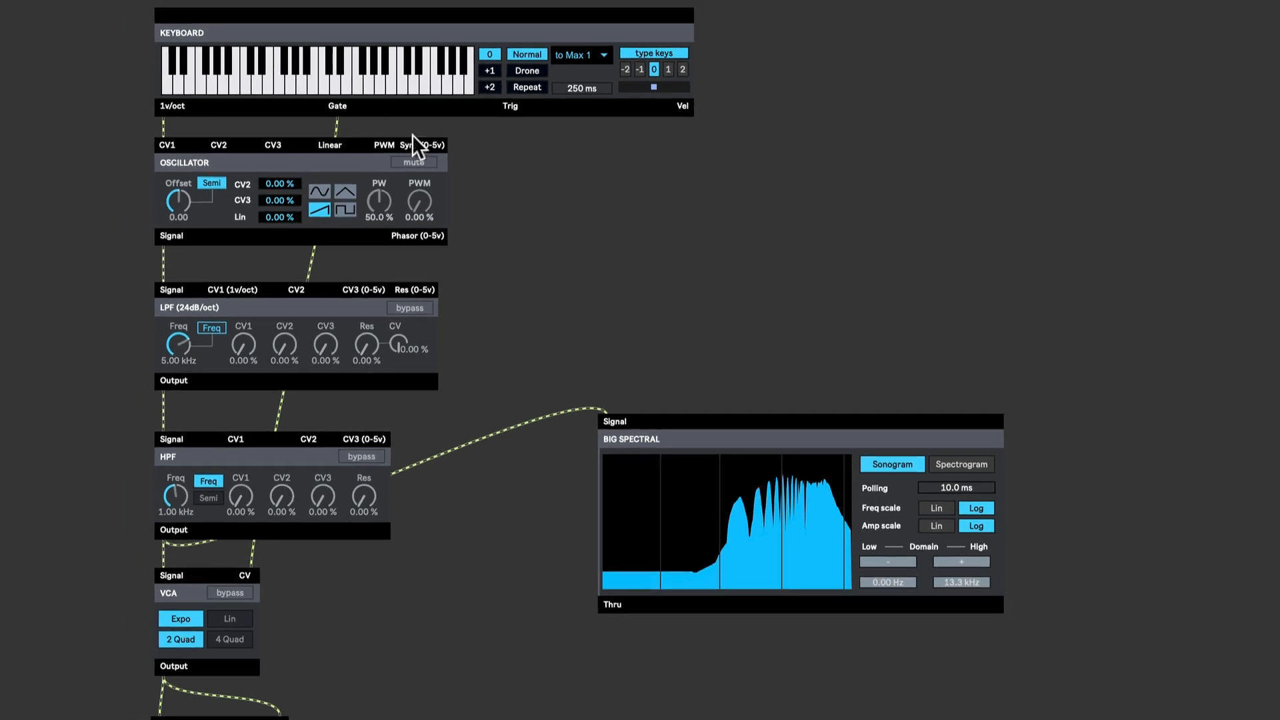
- Play several notes on the keyboard while watching the spectral display
{"action": "left_click", "coordinate": [245, 82]}
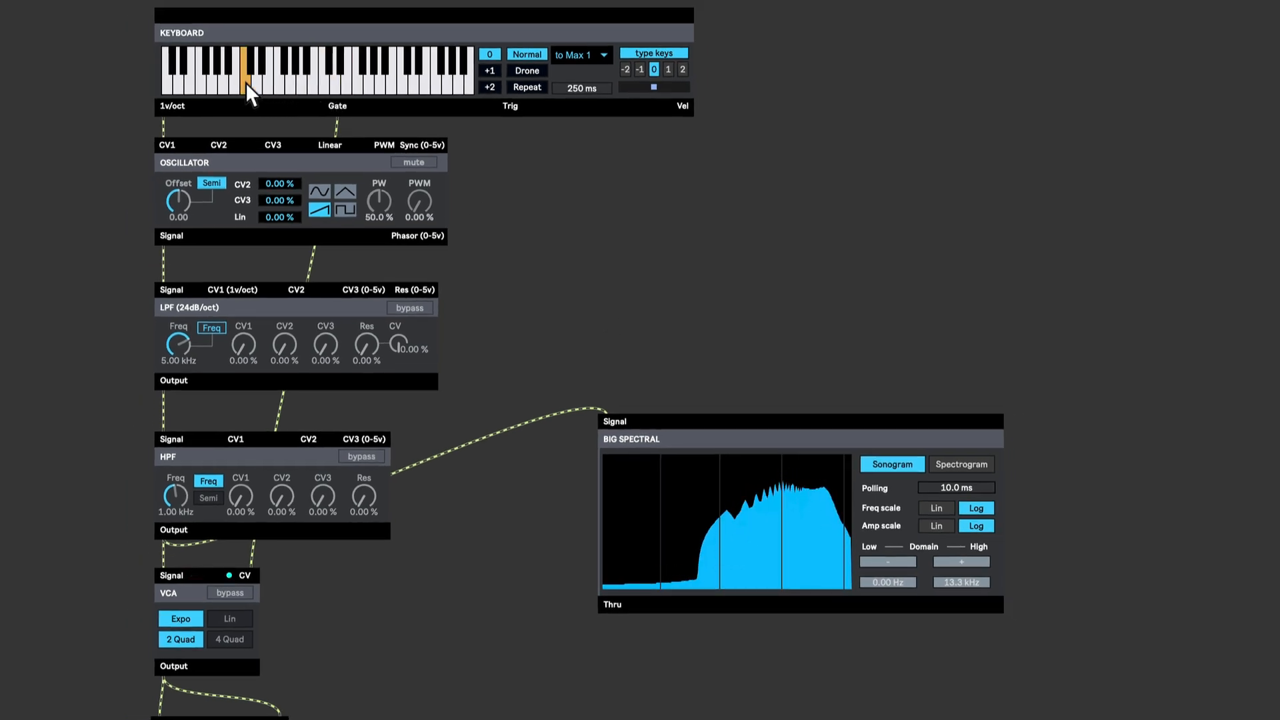
{"action": "left_click", "coordinate": [330, 84]}
{"action": "left_click", "coordinate": [380, 84]}
{"action": "left_click_drag", "start_coordinate": [380, 84], "coordinate": [348, 80]}
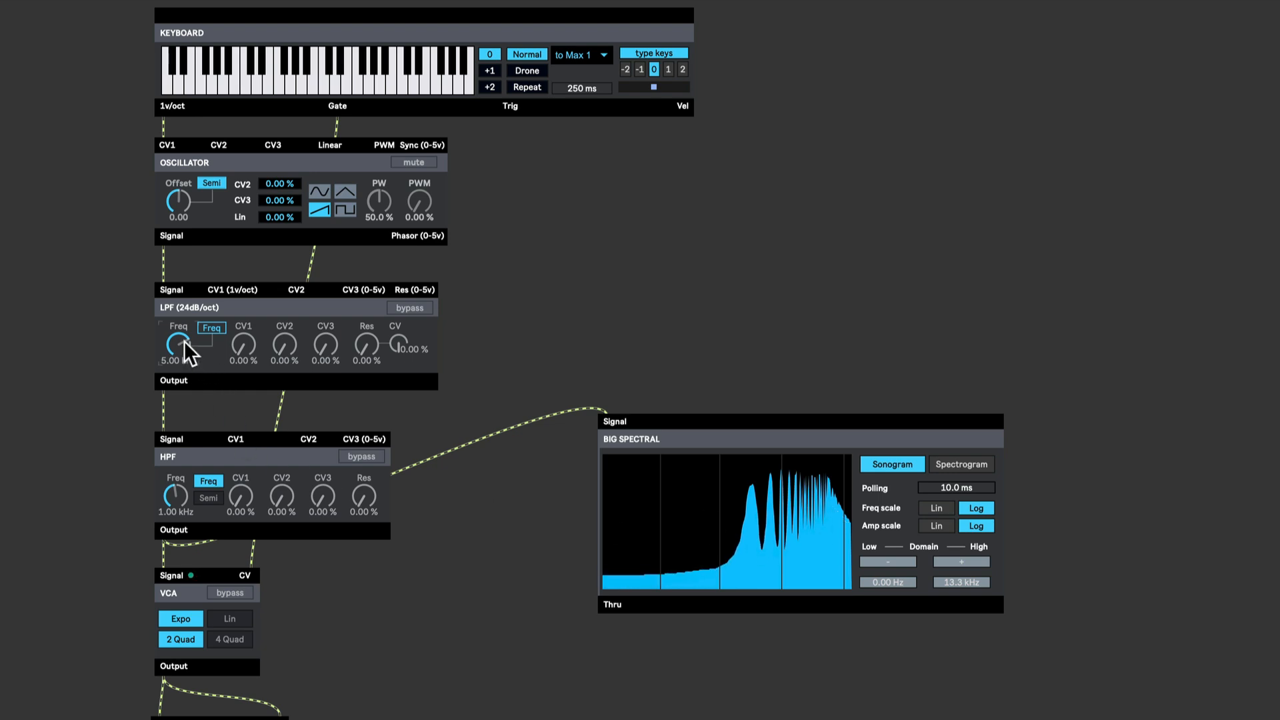
- Set the LPF frequency to 1000
{"action": "type", "text": "100"}
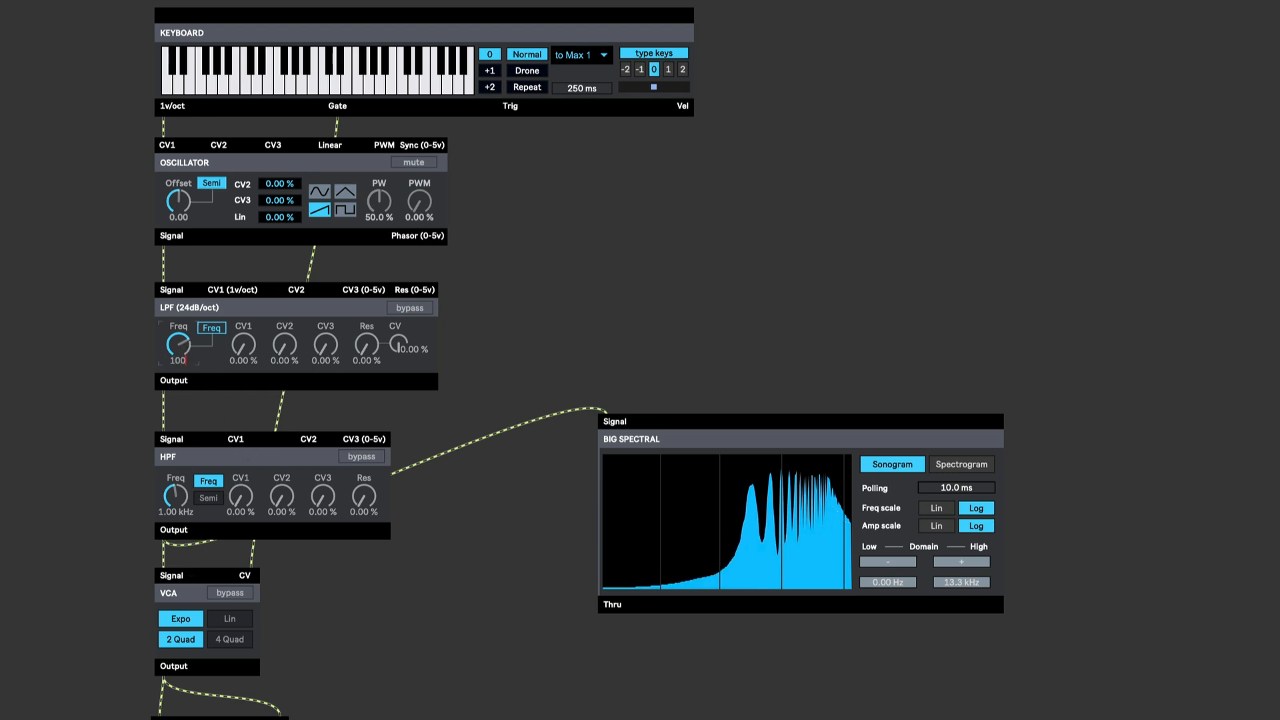
{"action": "type", "text": "0"}
{"action": "key", "text": "Return"}
- Set the HPF frequency to 500
{"action": "left_click", "coordinate": [178, 495]}
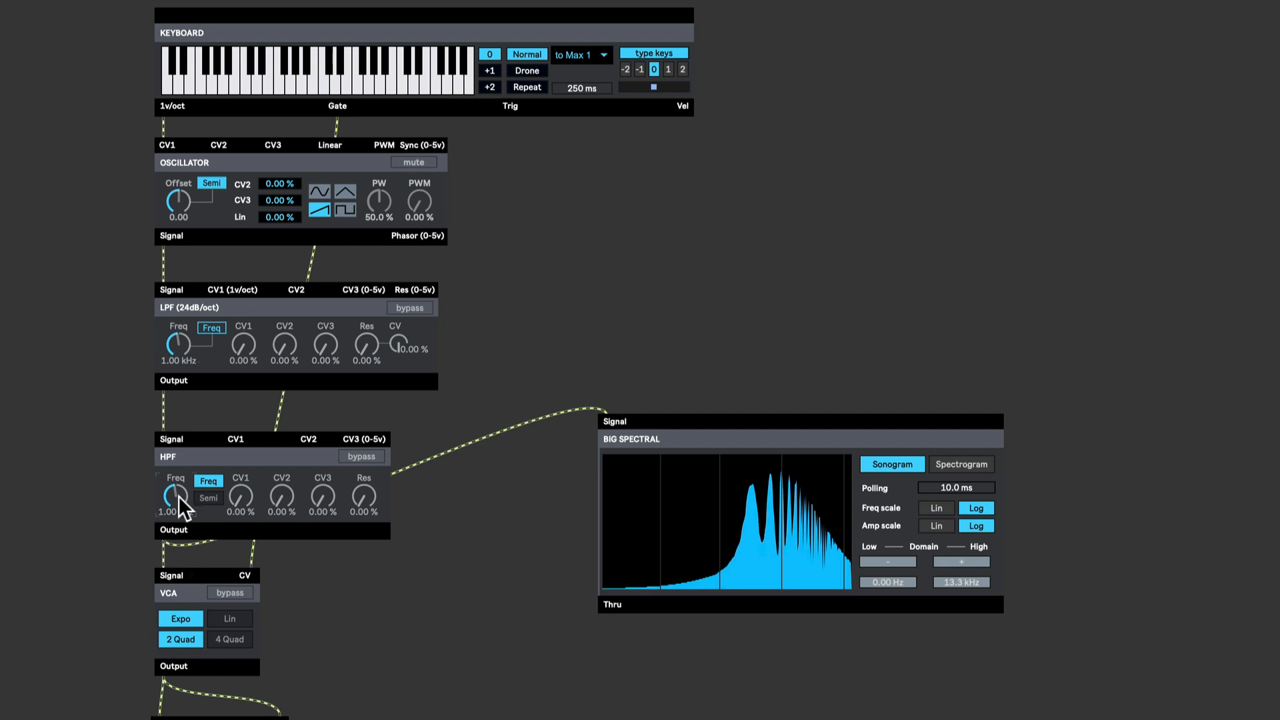
{"action": "type", "text": "500"}
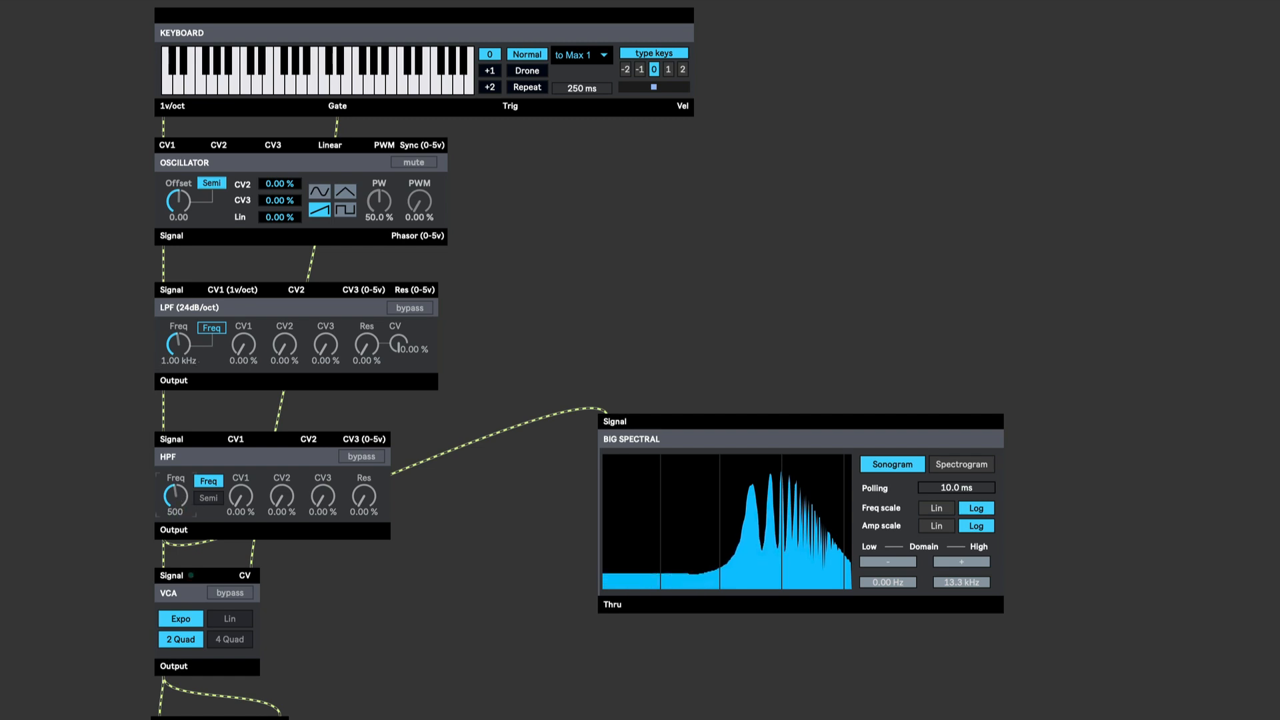
{"action": "key", "text": "Return"}
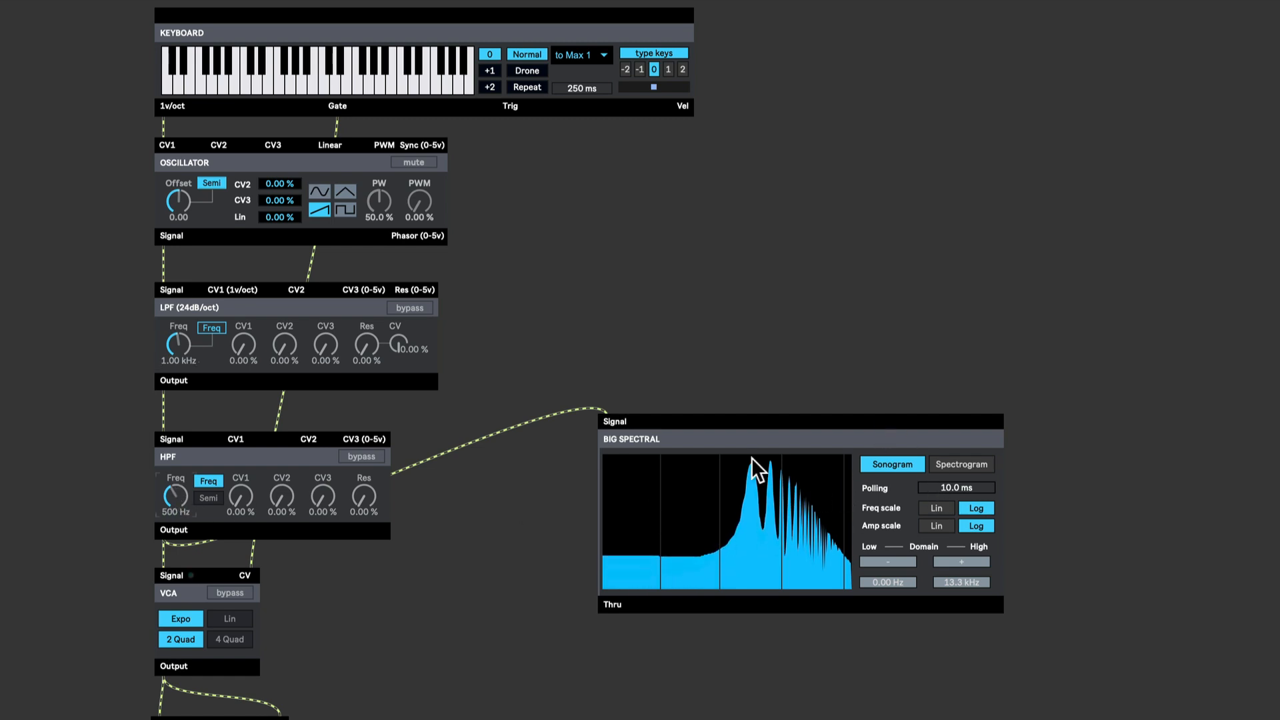
- Play several notes on the keyboard while watching the spectral display
{"action": "left_click", "coordinate": [333, 76]}
{"action": "left_click", "coordinate": [303, 77]}
{"action": "left_click", "coordinate": [227, 77]}
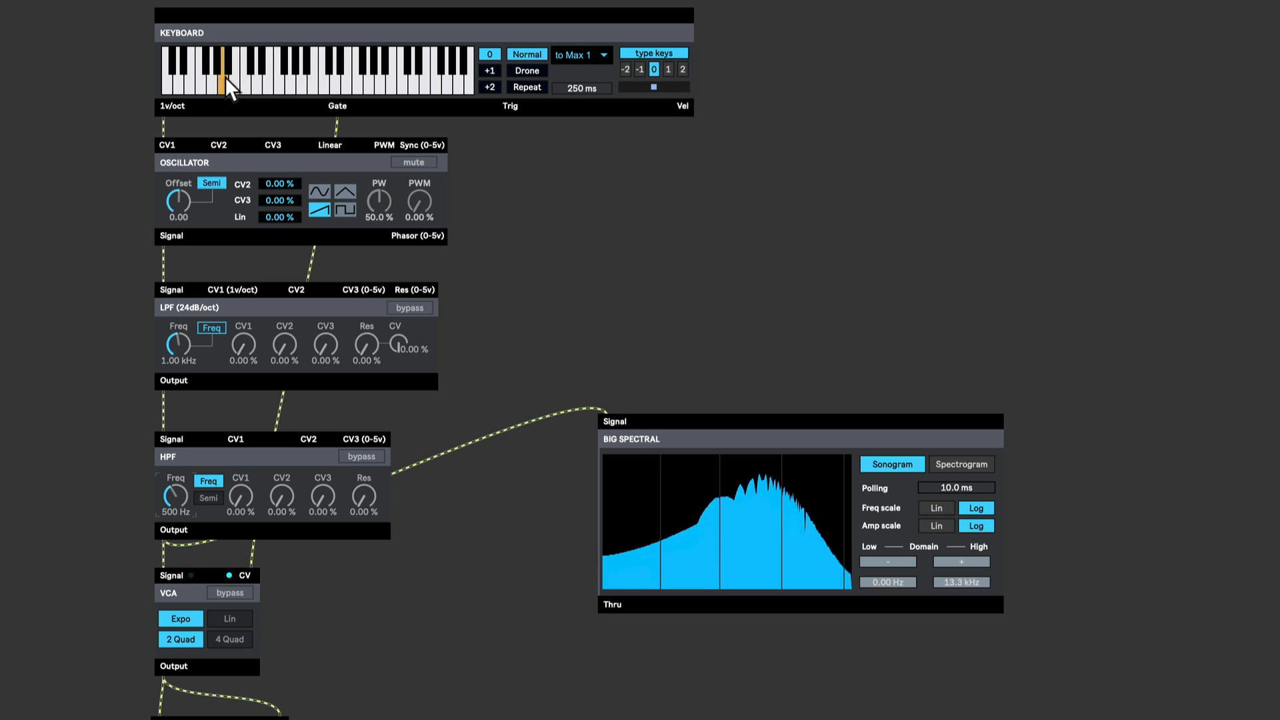
{"action": "left_click", "coordinate": [310, 78]}
{"action": "left_click", "coordinate": [393, 81]}
{"action": "left_click", "coordinate": [373, 80]}
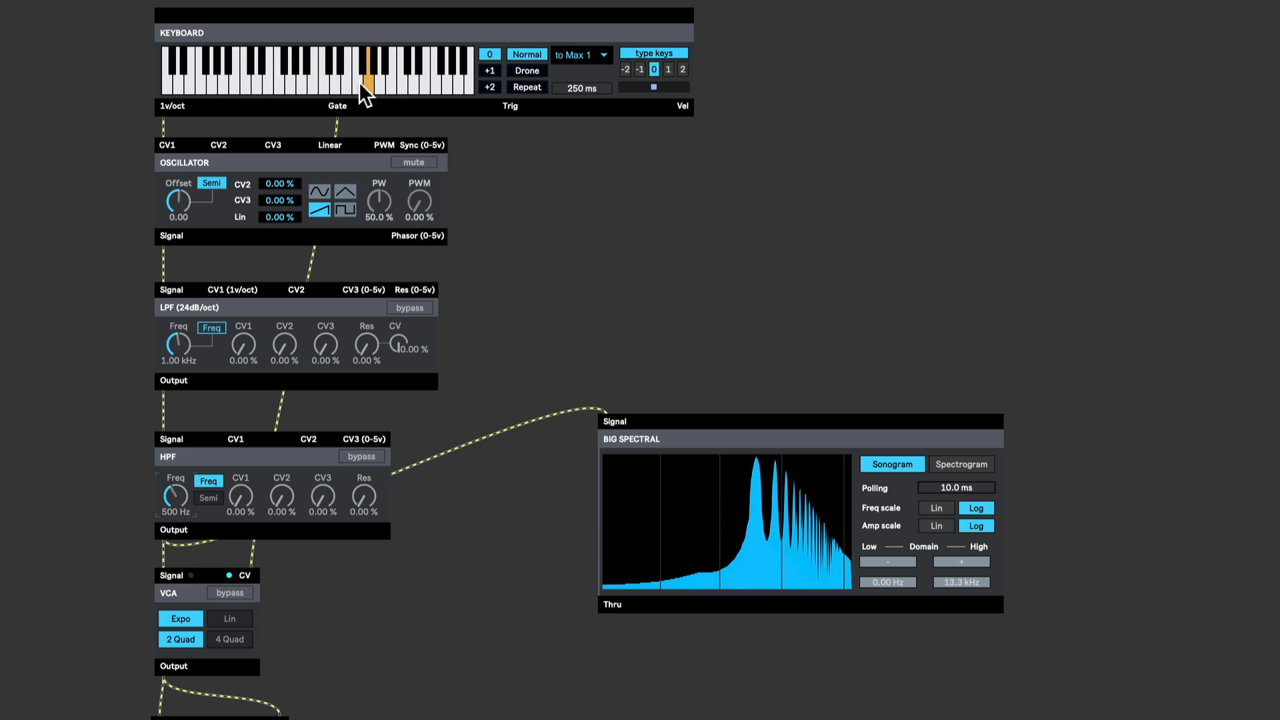
{"action": "left_click", "coordinate": [311, 81]}
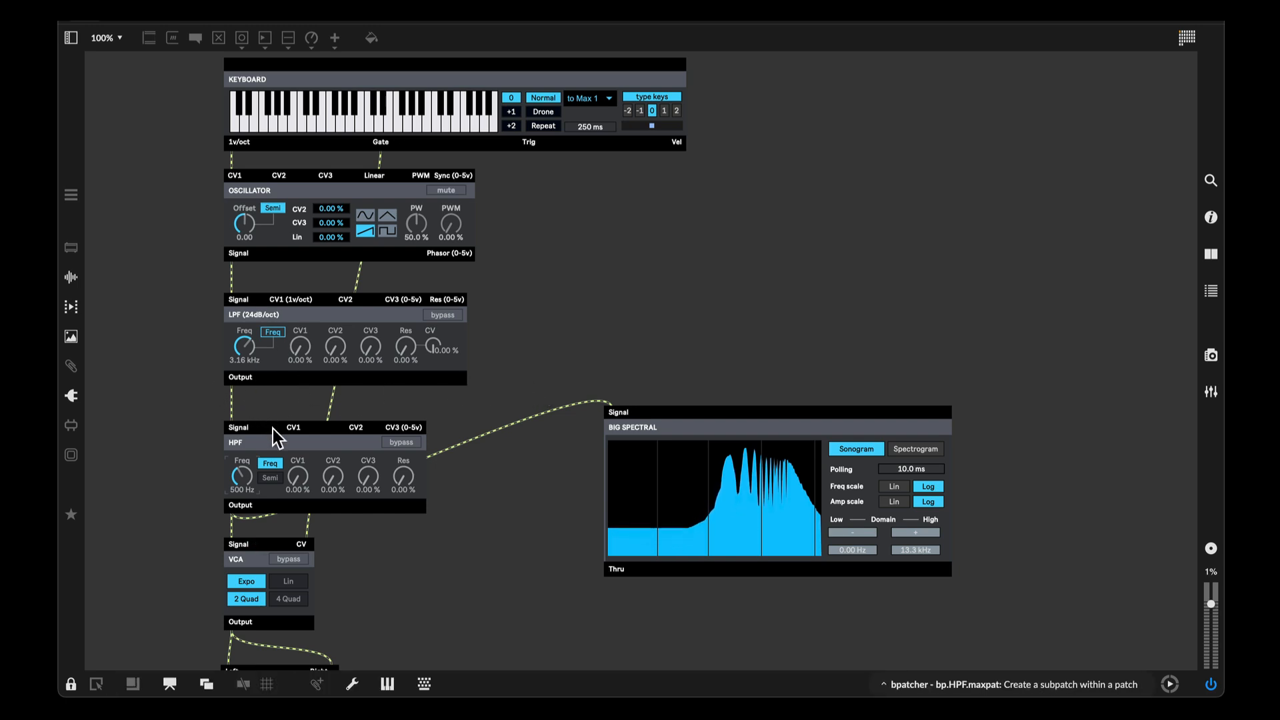
- Remove the HPF from the serial chain and move it beside the LPF module
{"action": "key", "text": "ctrl+e"}
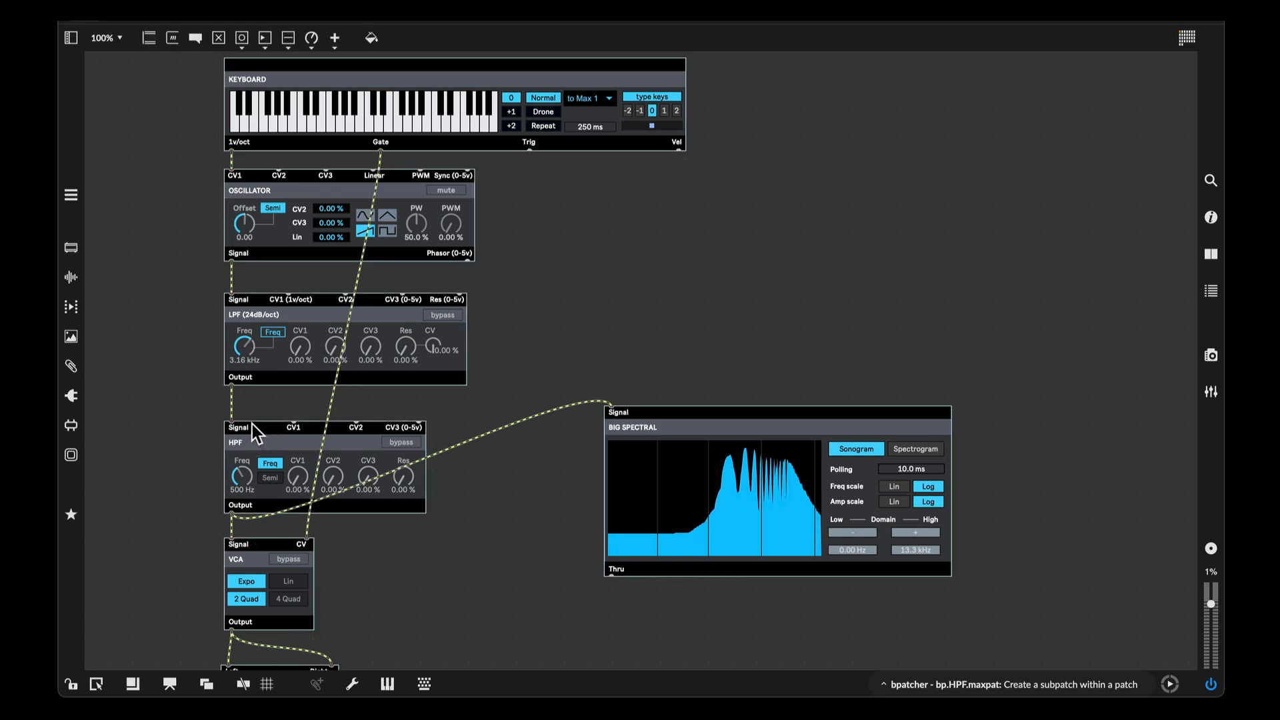
{"action": "key", "text": "BackSpace"}
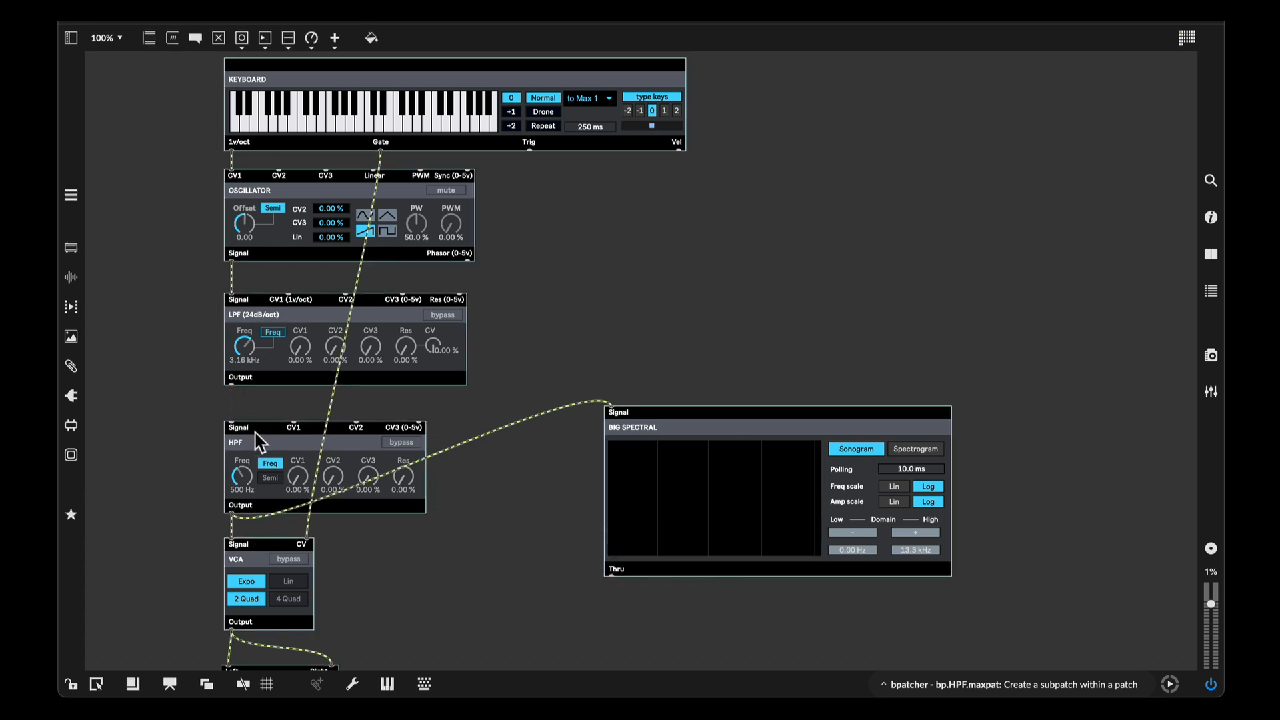
{"action": "left_click_drag", "start_coordinate": [255, 433], "coordinate": [531, 304]}
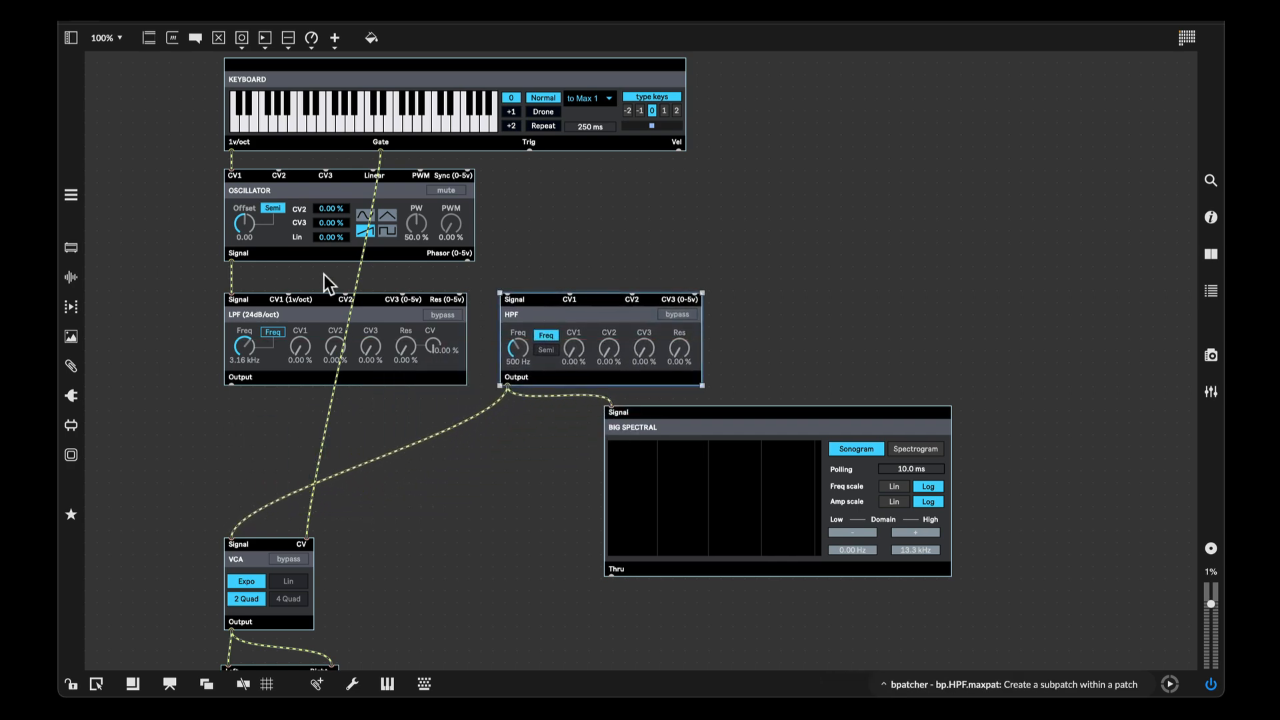
- Connect the oscillator's signal output to the HPF's signal input and shift the spectral display slightly down and right
{"action": "left_click_drag", "start_coordinate": [231, 260], "coordinate": [332, 269]}
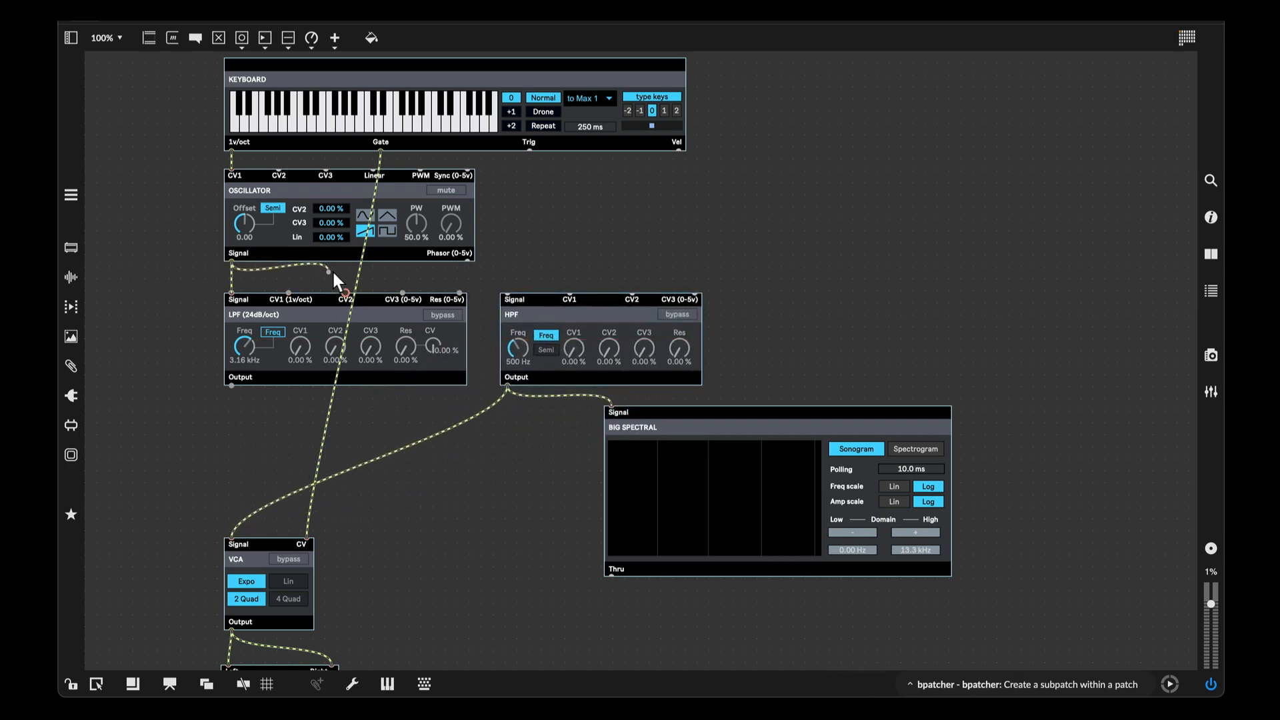
{"action": "left_click_drag", "start_coordinate": [449, 276], "coordinate": [506, 292]}
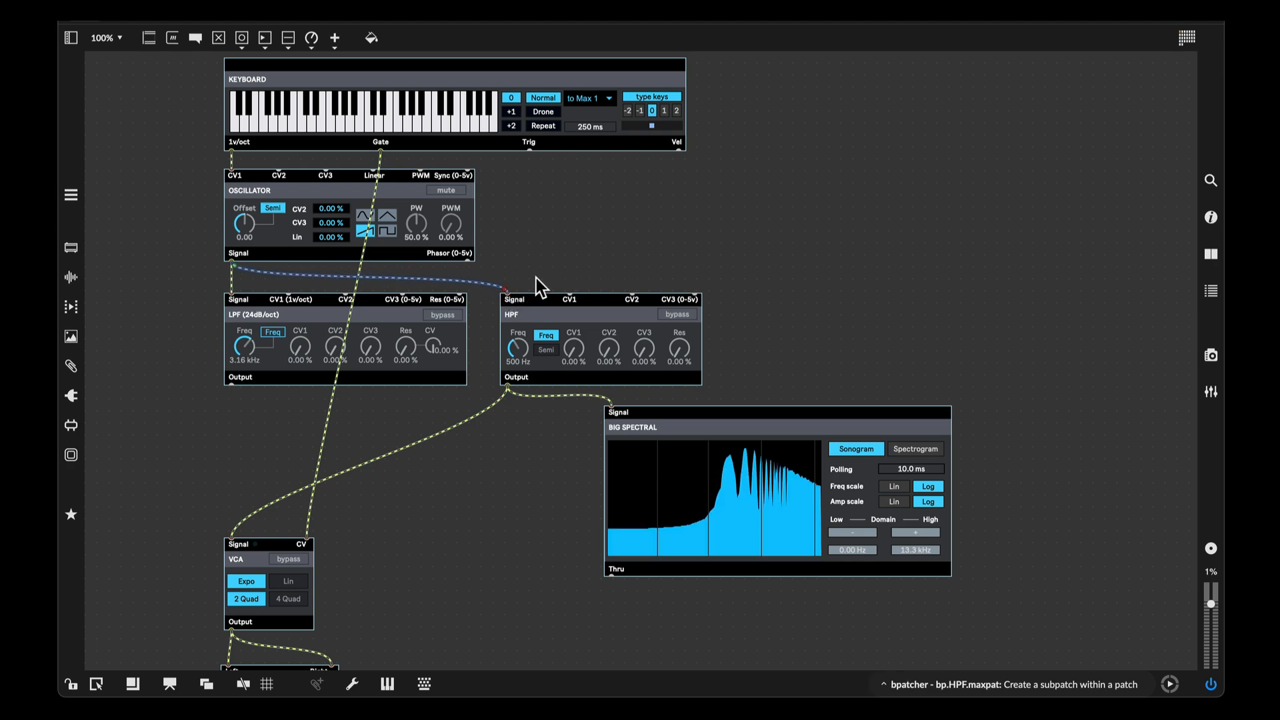
{"action": "left_click_drag", "start_coordinate": [719, 483], "coordinate": [764, 520]}
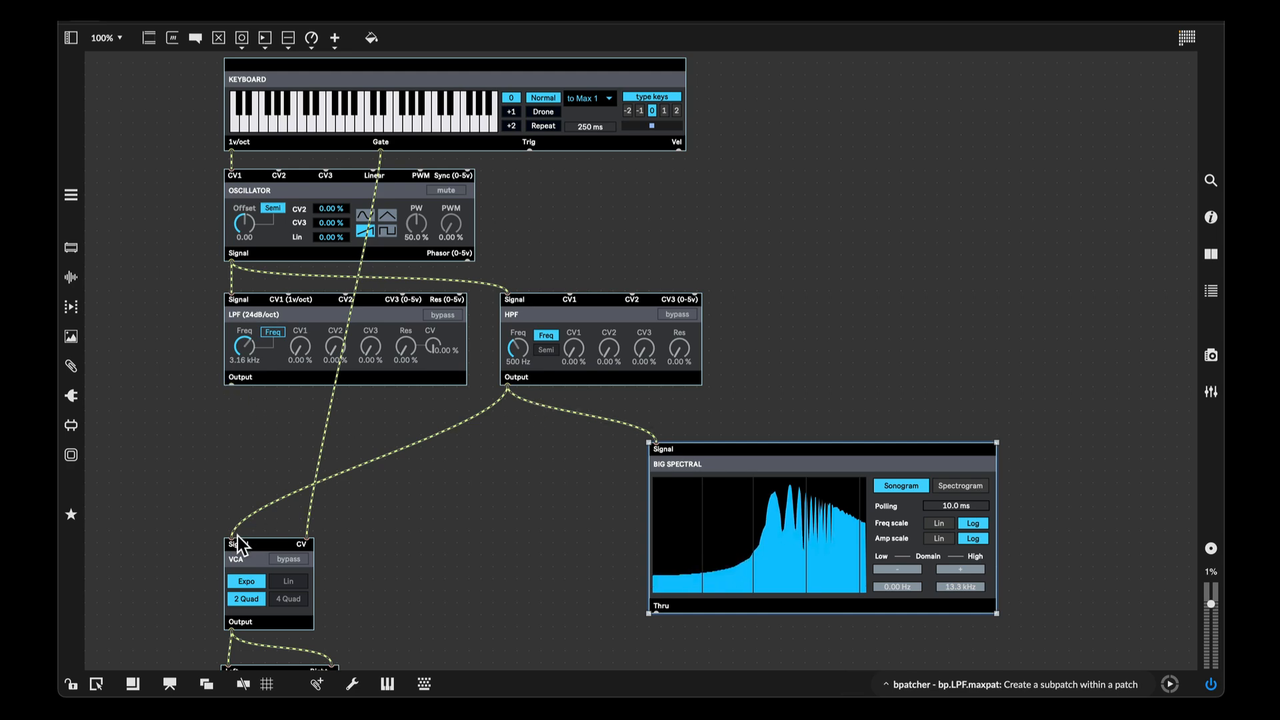
- Connect the LPF's output to the VCA's signal input
{"action": "left_click", "coordinate": [352, 511]}
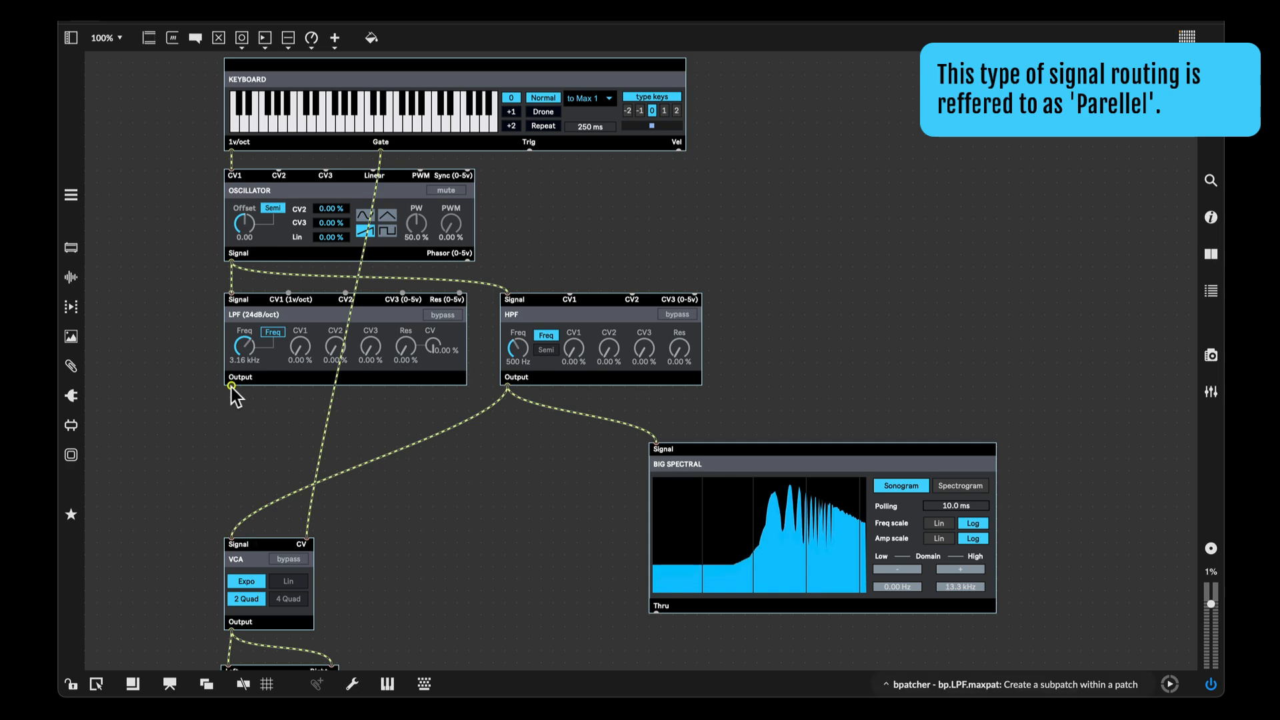
{"action": "left_click_drag", "start_coordinate": [229, 410], "coordinate": [231, 485]}
{"action": "left_click_drag", "start_coordinate": [230, 530], "coordinate": [230, 542]}
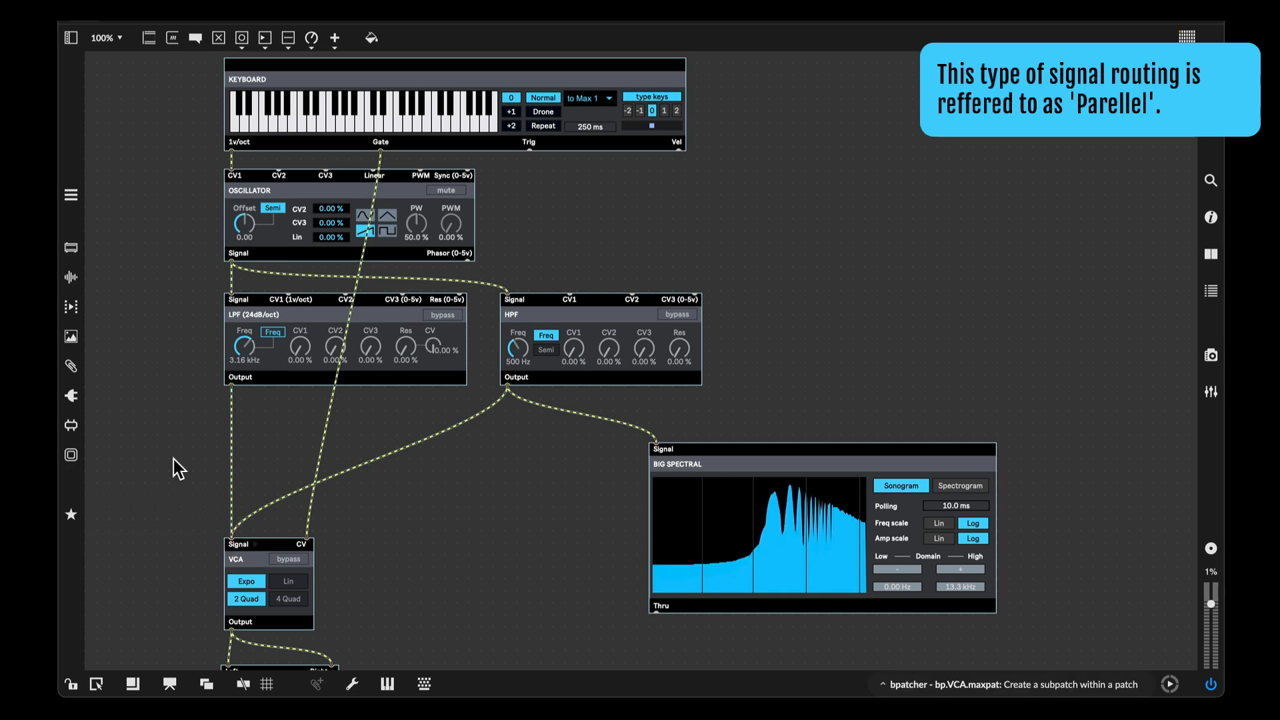
- Add a bp.Audio Mixer module from the BEAP Mixers category below the filters
{"action": "left_click", "coordinate": [70, 455]}
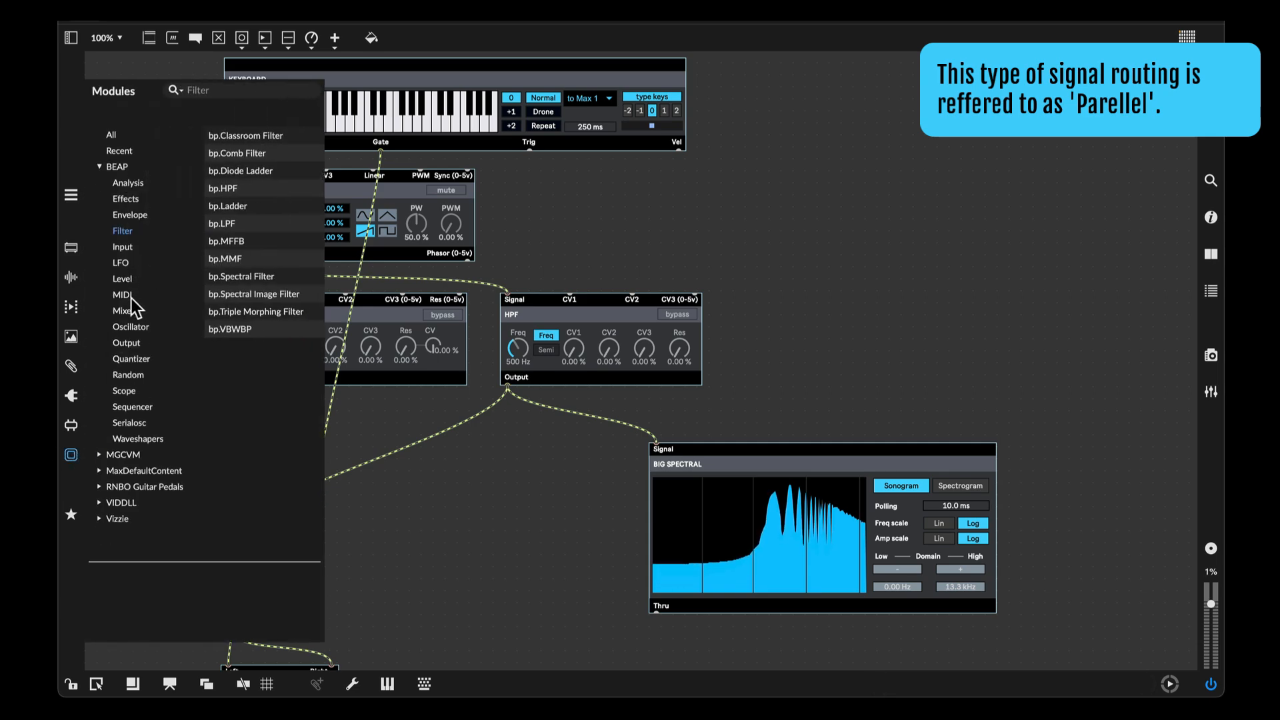
{"action": "left_click", "coordinate": [130, 310]}
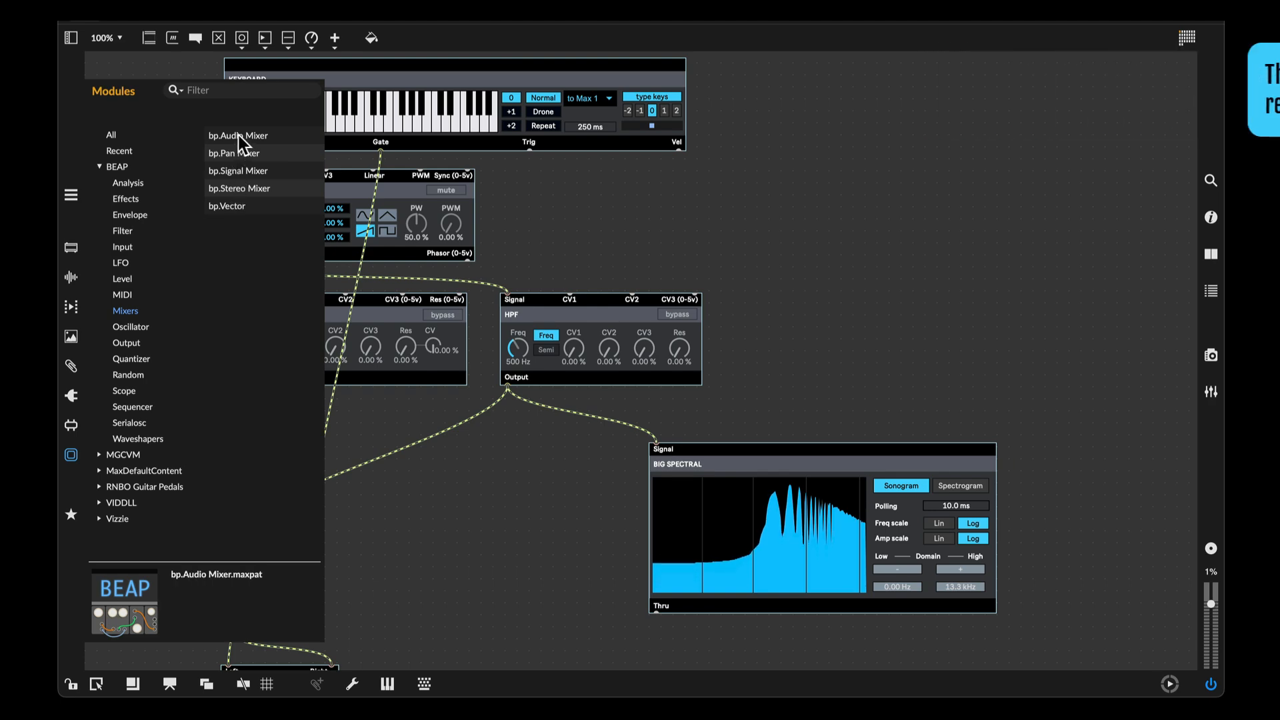
{"action": "left_click_drag", "start_coordinate": [234, 135], "coordinate": [391, 482]}
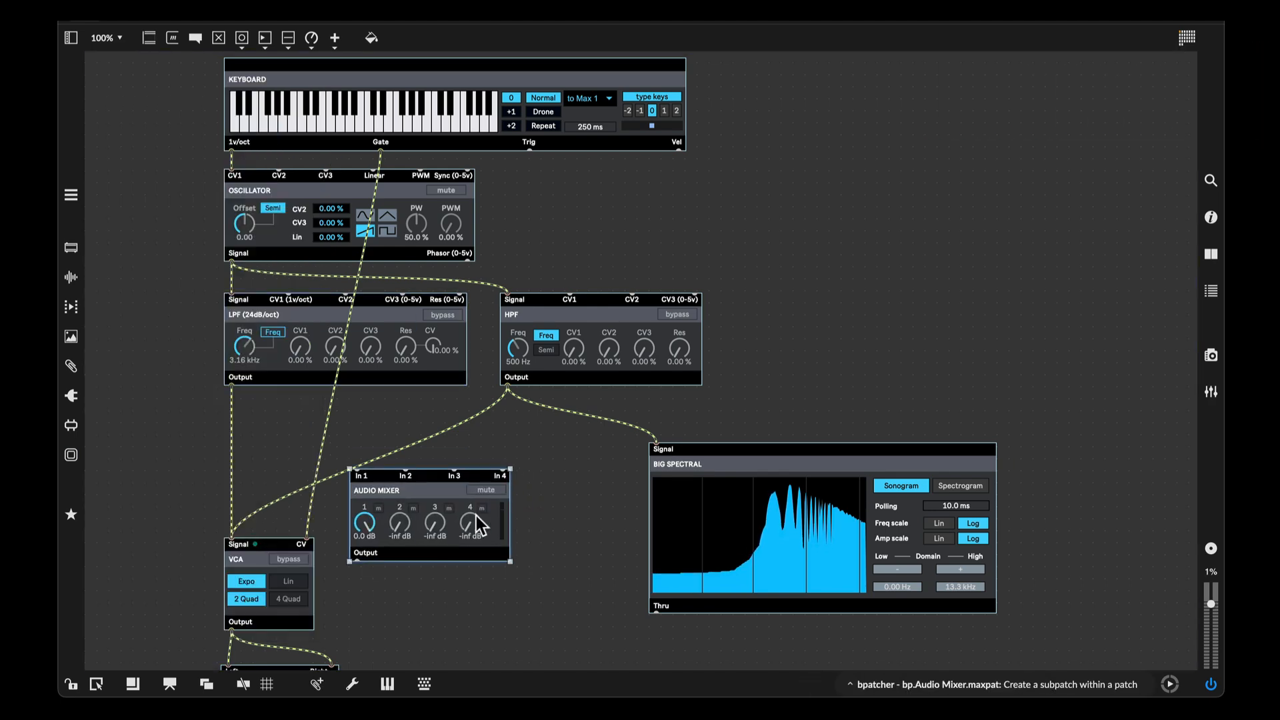
- Delete the old cords running into the VCA's signal input
{"action": "left_click", "coordinate": [231, 458]}
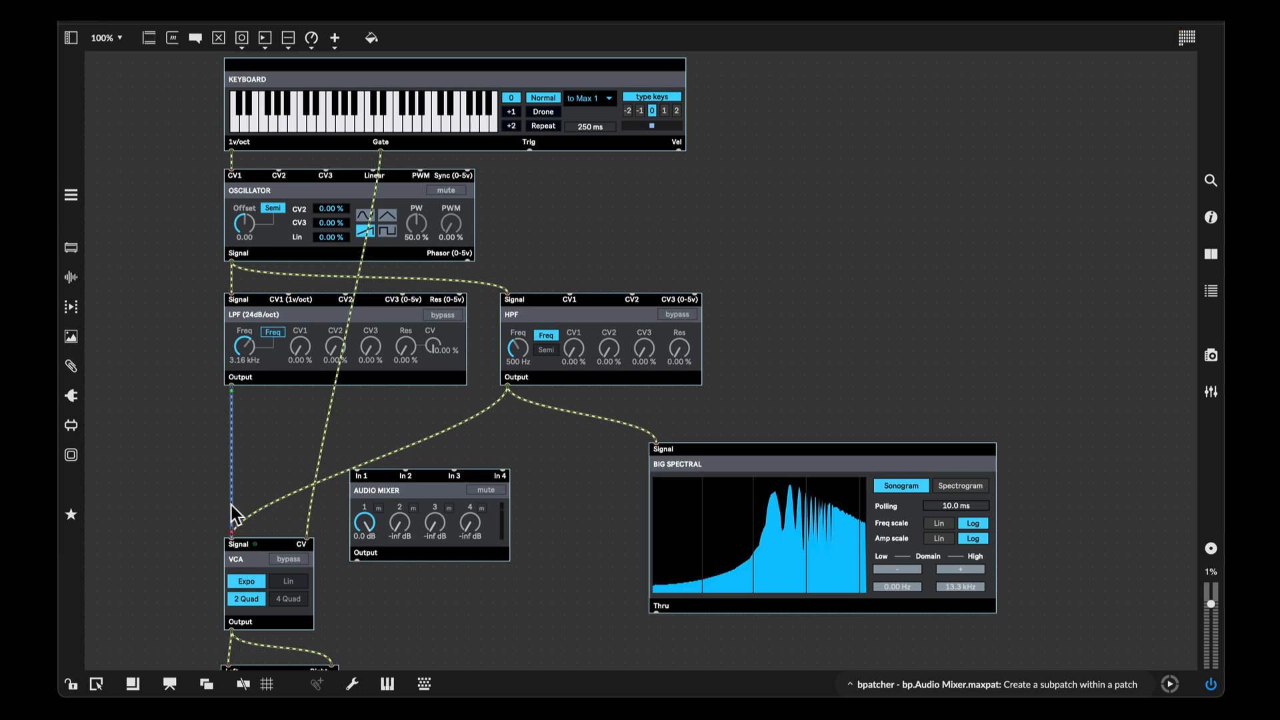
{"action": "key", "text": "BackSpace"}
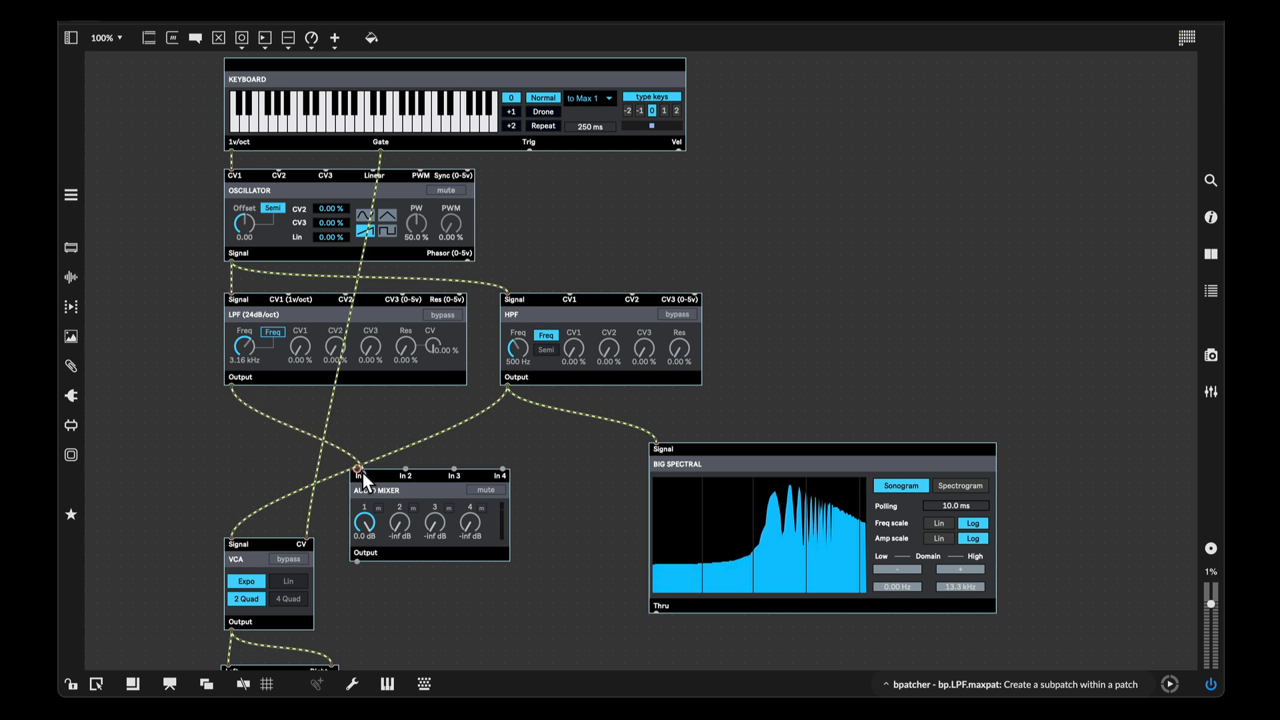
{"action": "left_click", "coordinate": [439, 429]}
{"action": "key", "text": "BackSpace"}
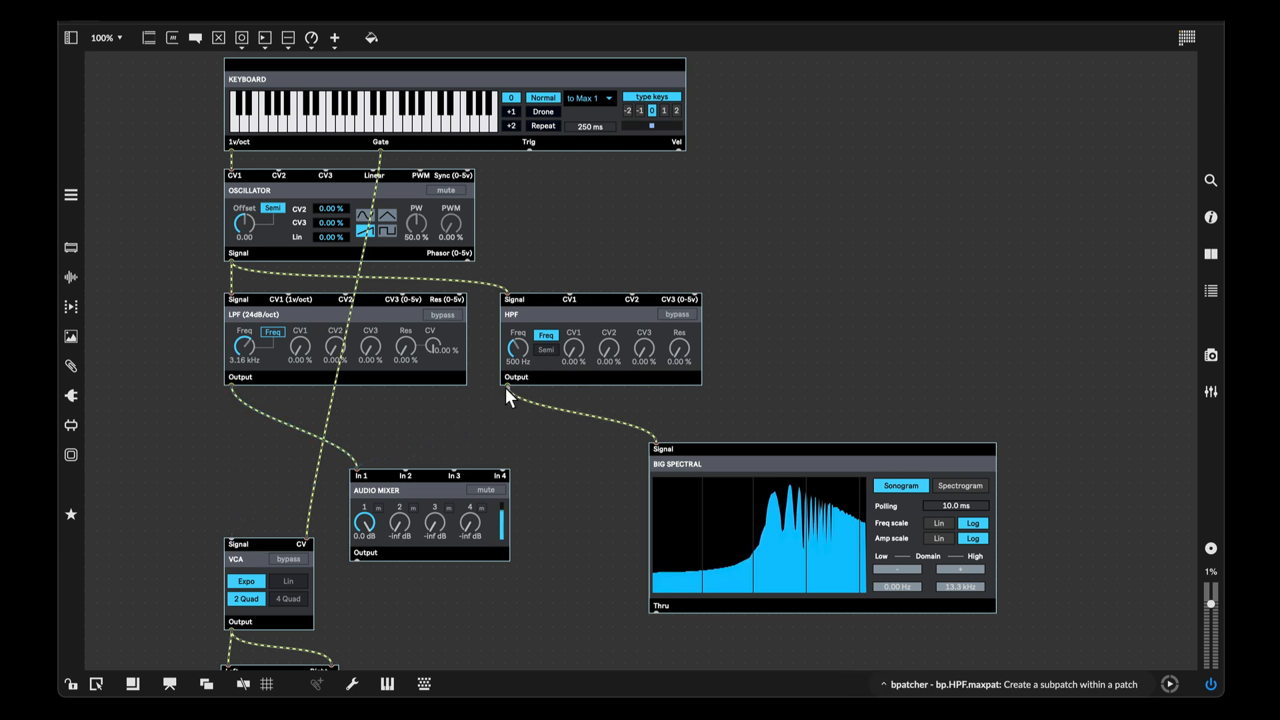
- Connect the HPF's output to mixer input 2 and the mixer's output to the VCA's signal input
{"action": "left_click_drag", "start_coordinate": [505, 386], "coordinate": [405, 468]}
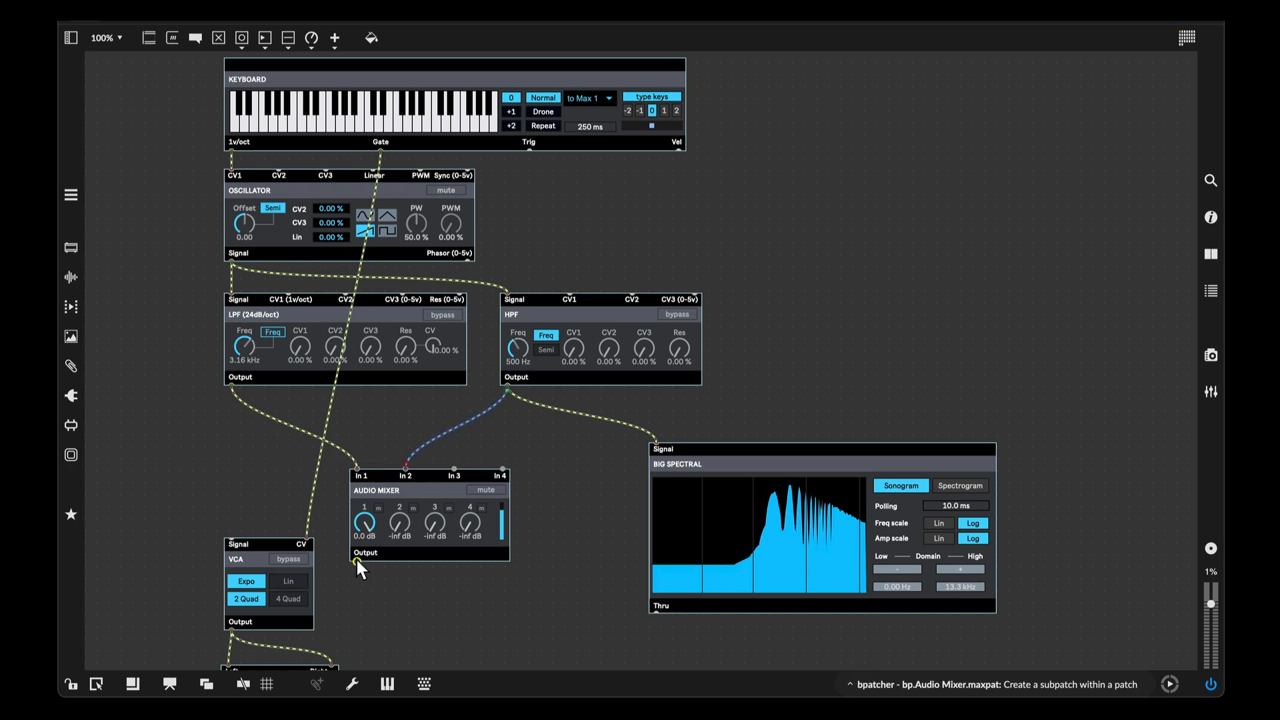
{"action": "left_click_drag", "start_coordinate": [356, 562], "coordinate": [228, 528]}
- Move the Audio Mixer directly above the VCA
{"action": "left_click_drag", "start_coordinate": [409, 528], "coordinate": [279, 470]}
{"action": "key", "text": "ctrl+e"}
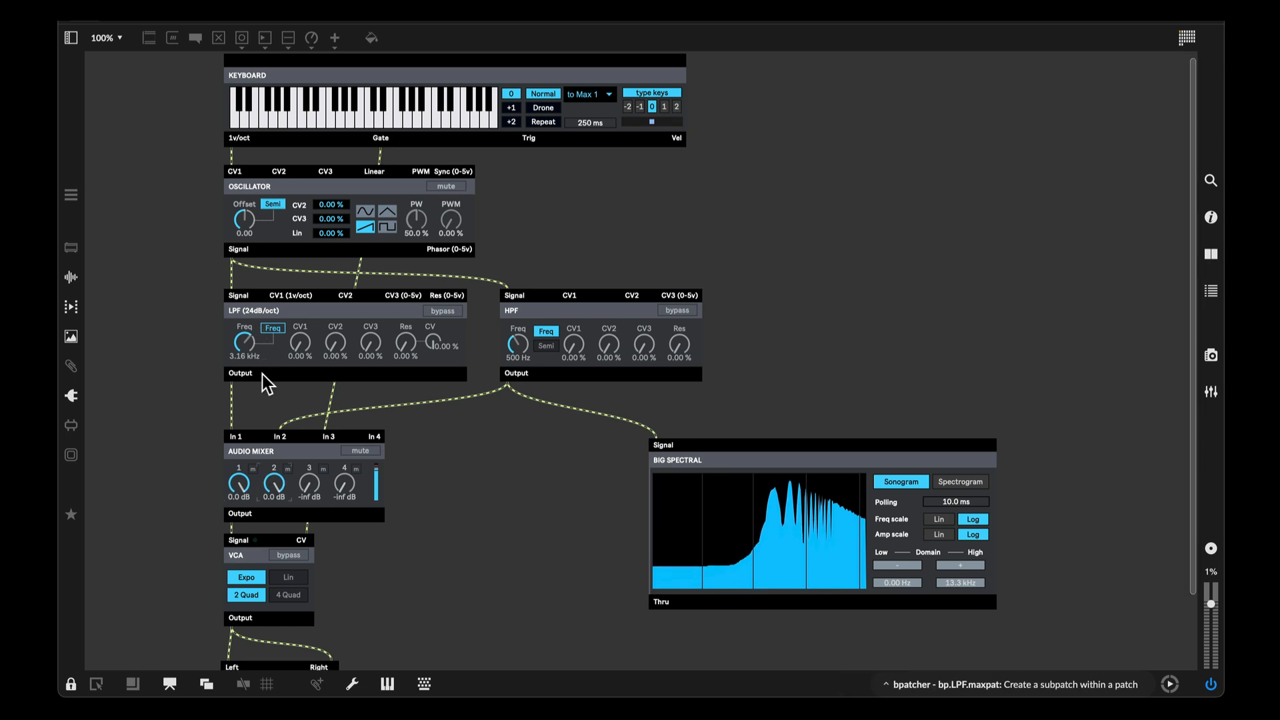
{"action": "scroll", "coordinate": [265, 375], "scroll_direction": "down", "scroll_amount": 1}
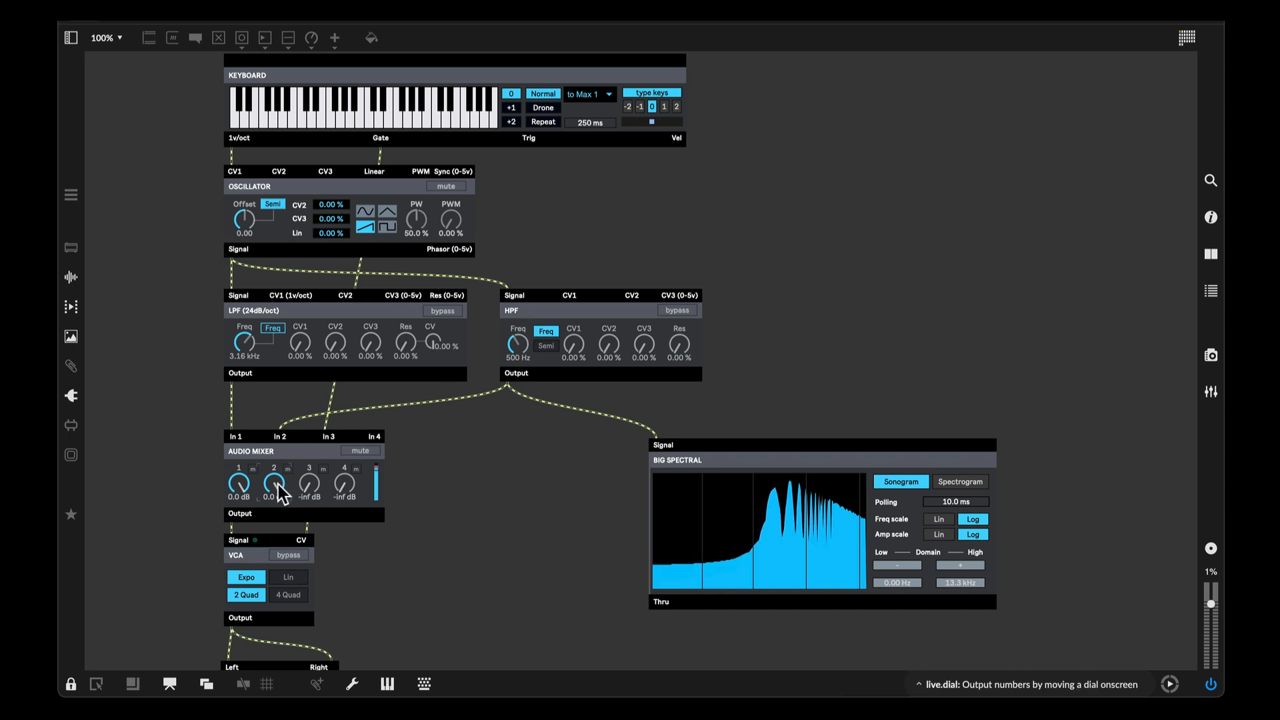
{"action": "scroll", "coordinate": [478, 536], "scroll_direction": "up", "scroll_amount": 1}
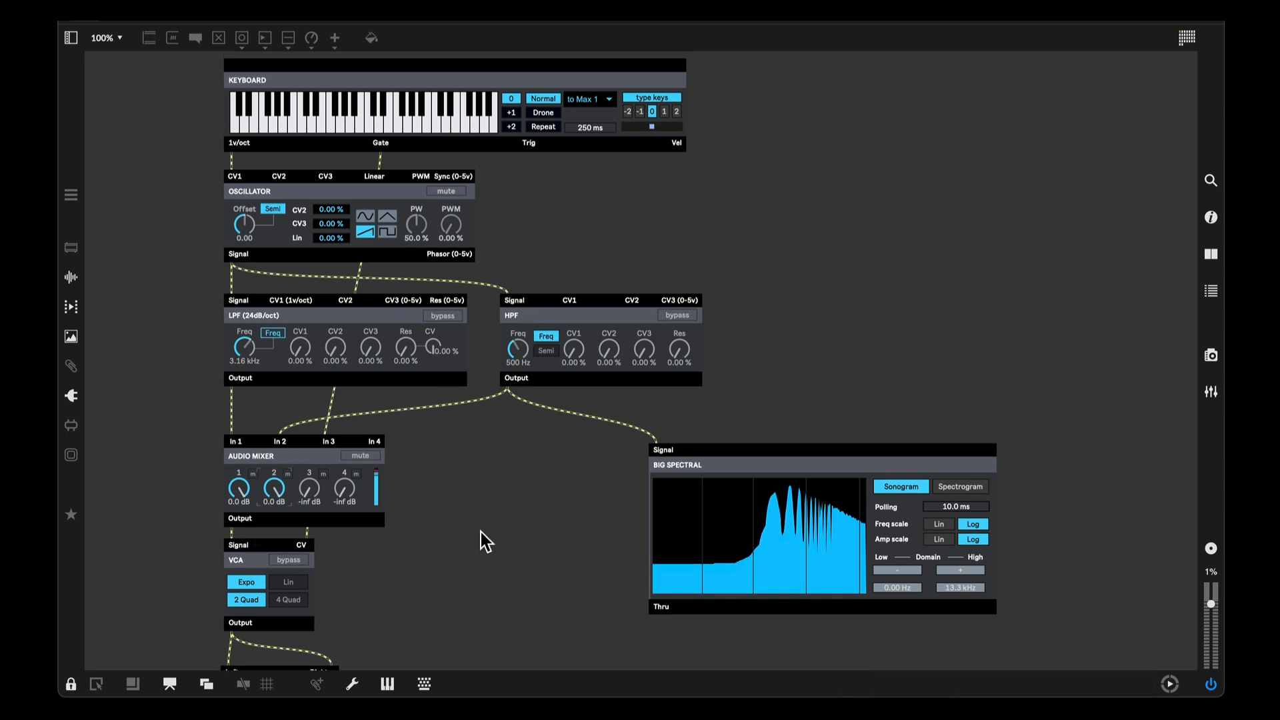
{"action": "key", "text": "ctrl+e"}
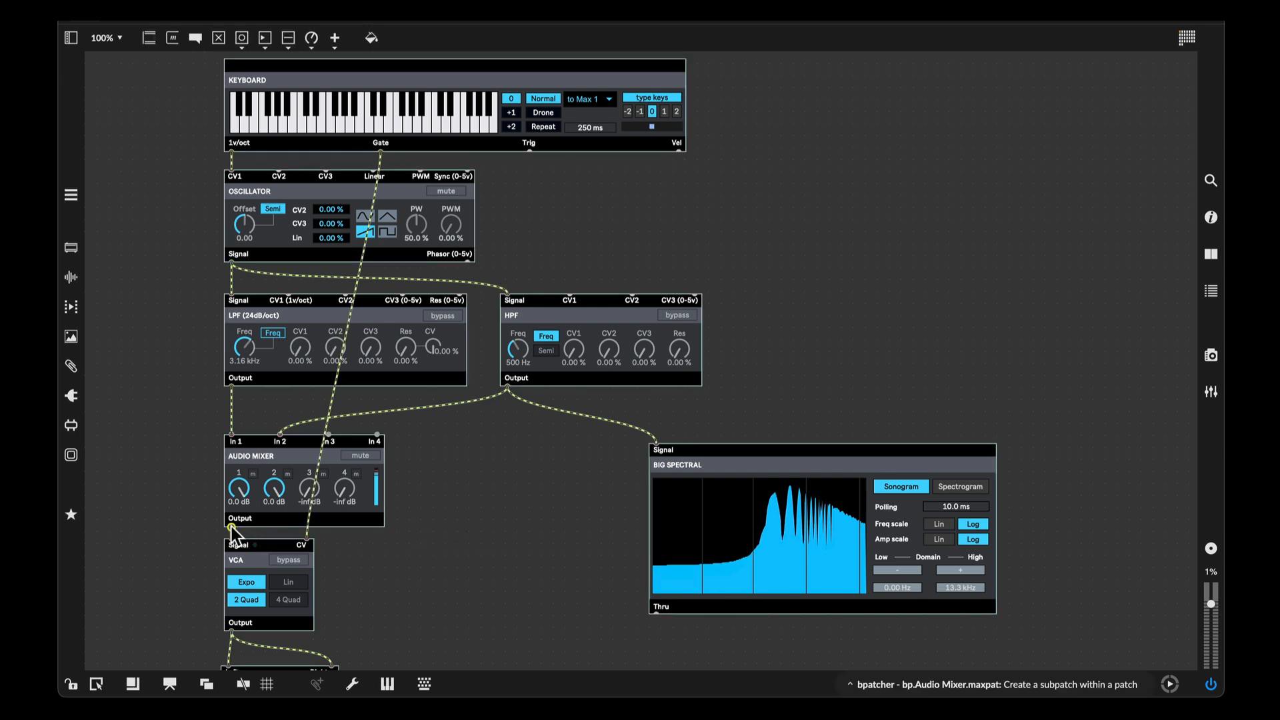
- Connect the mixer's output to the spectral display and delete the cord from the HPF to the display
{"action": "left_click_drag", "start_coordinate": [237, 526], "coordinate": [646, 441]}
{"action": "left_click", "coordinate": [601, 419]}
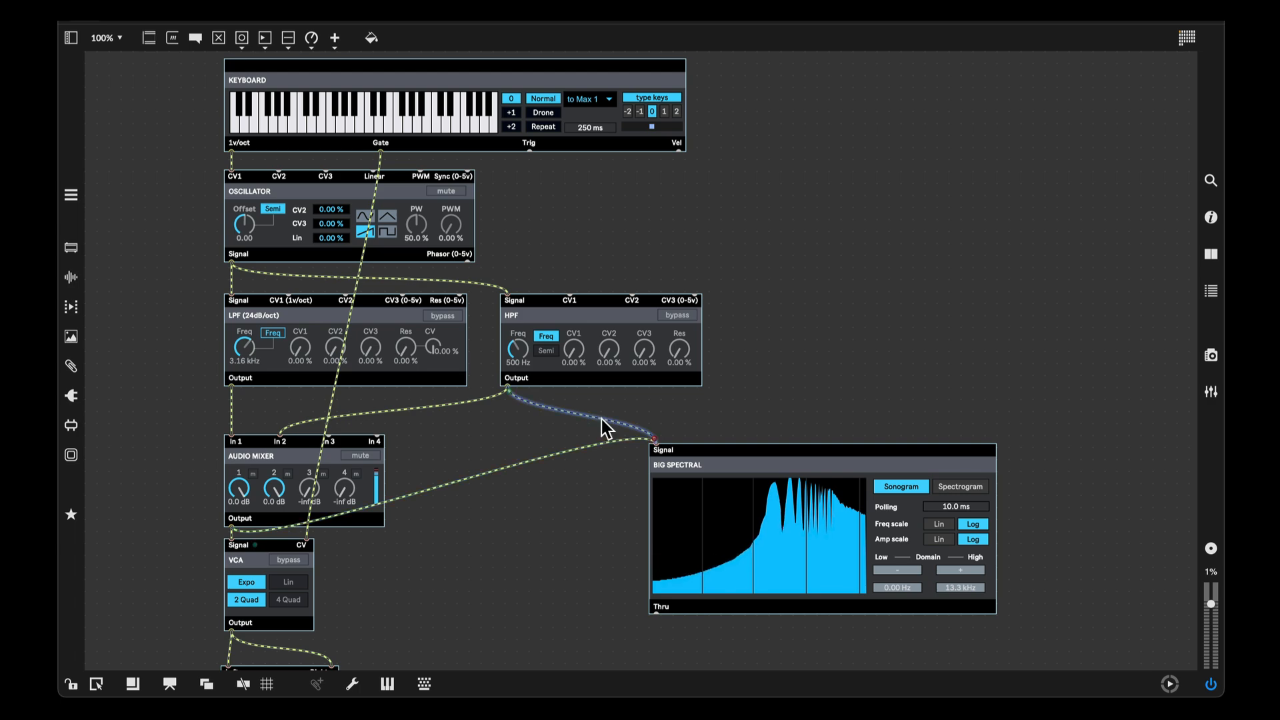
{"action": "key", "text": "BackSpace"}
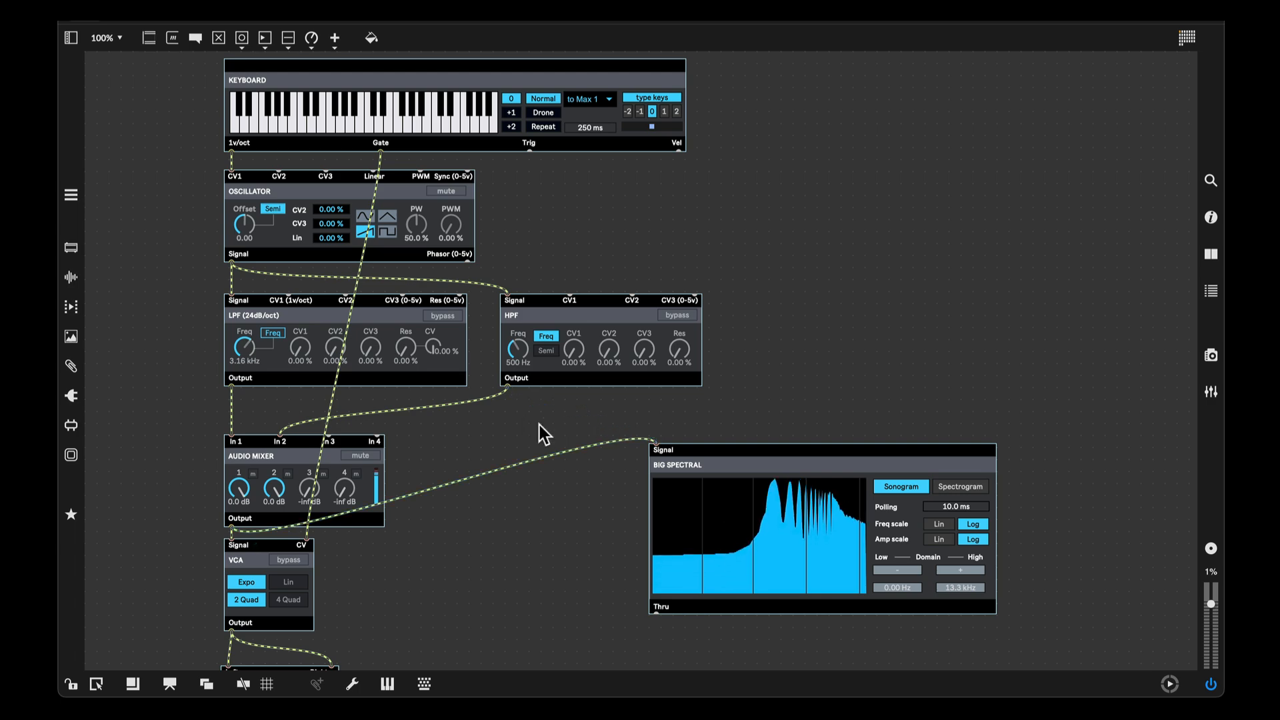
- Feed the spectral display from the VCA's output instead of the mixer's output and lock the patch
{"action": "left_click_drag", "start_coordinate": [706, 464], "coordinate": [698, 476]}
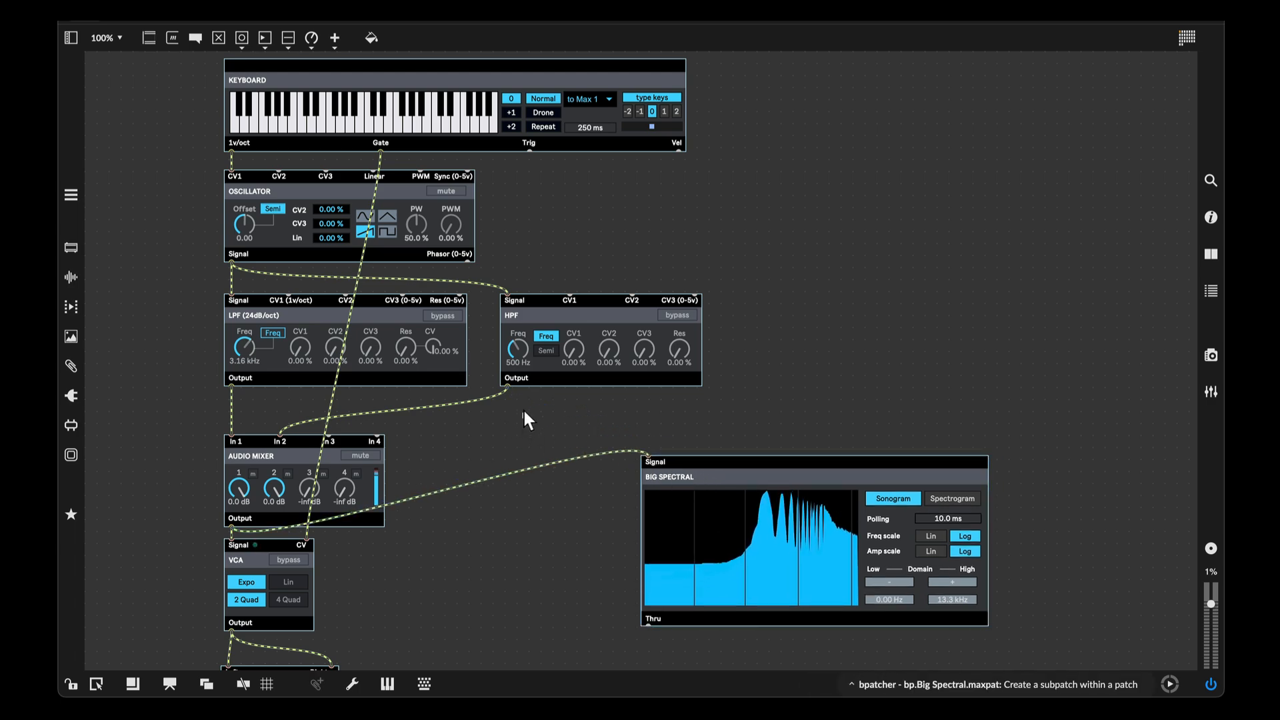
{"action": "scroll", "coordinate": [548, 408], "scroll_direction": "down", "scroll_amount": 3}
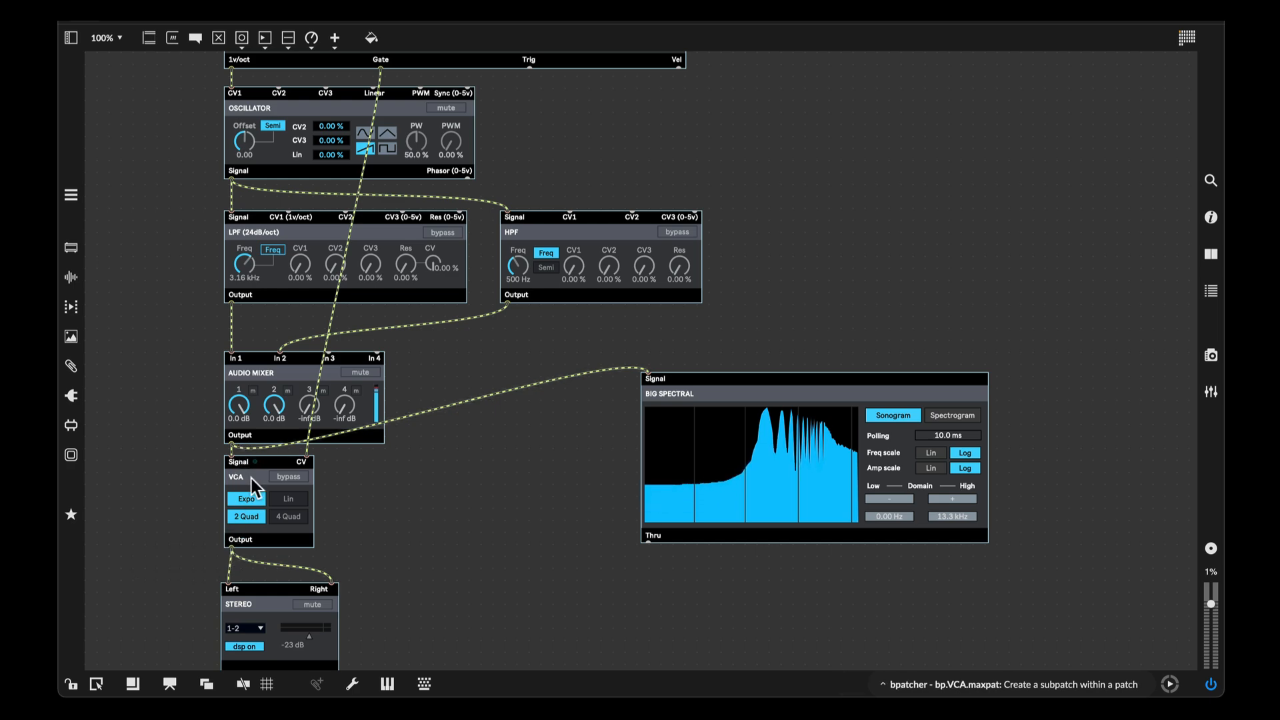
{"action": "left_click", "coordinate": [252, 451]}
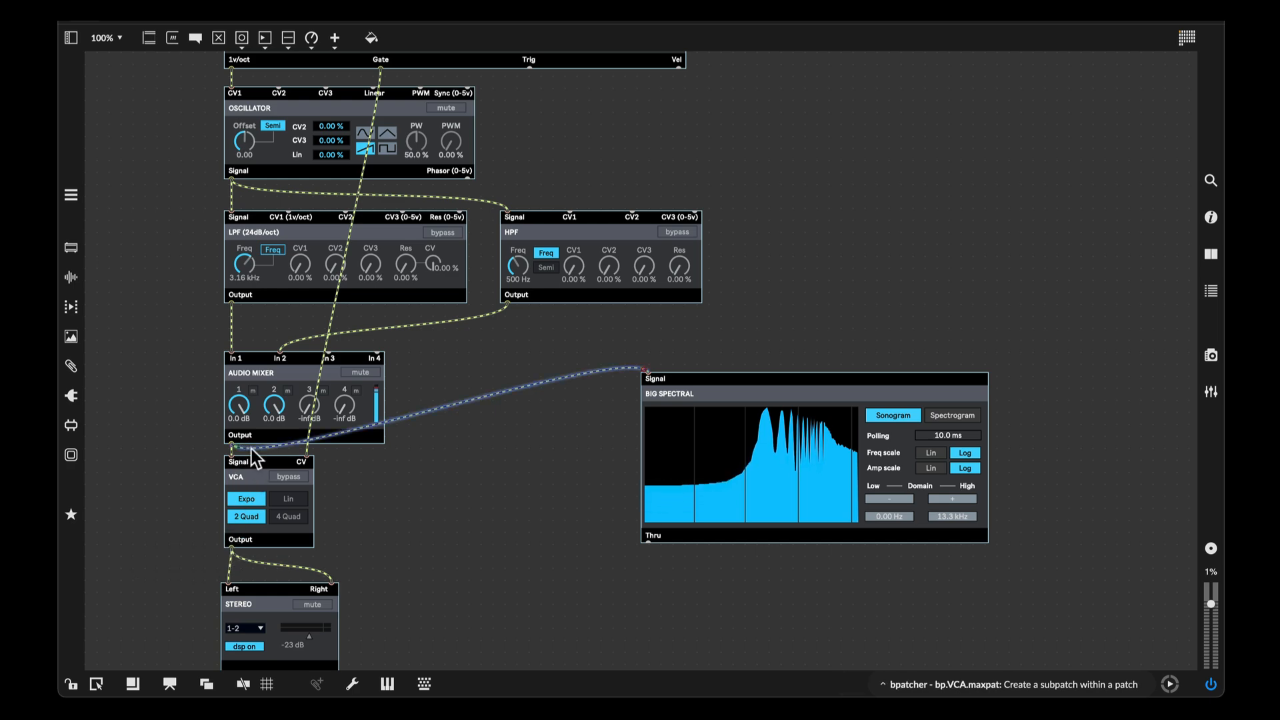
{"action": "key", "text": "BackSpace"}
{"action": "left_click_drag", "start_coordinate": [231, 548], "coordinate": [642, 373]}
{"action": "scroll", "coordinate": [580, 361], "scroll_direction": "up", "scroll_amount": 2}
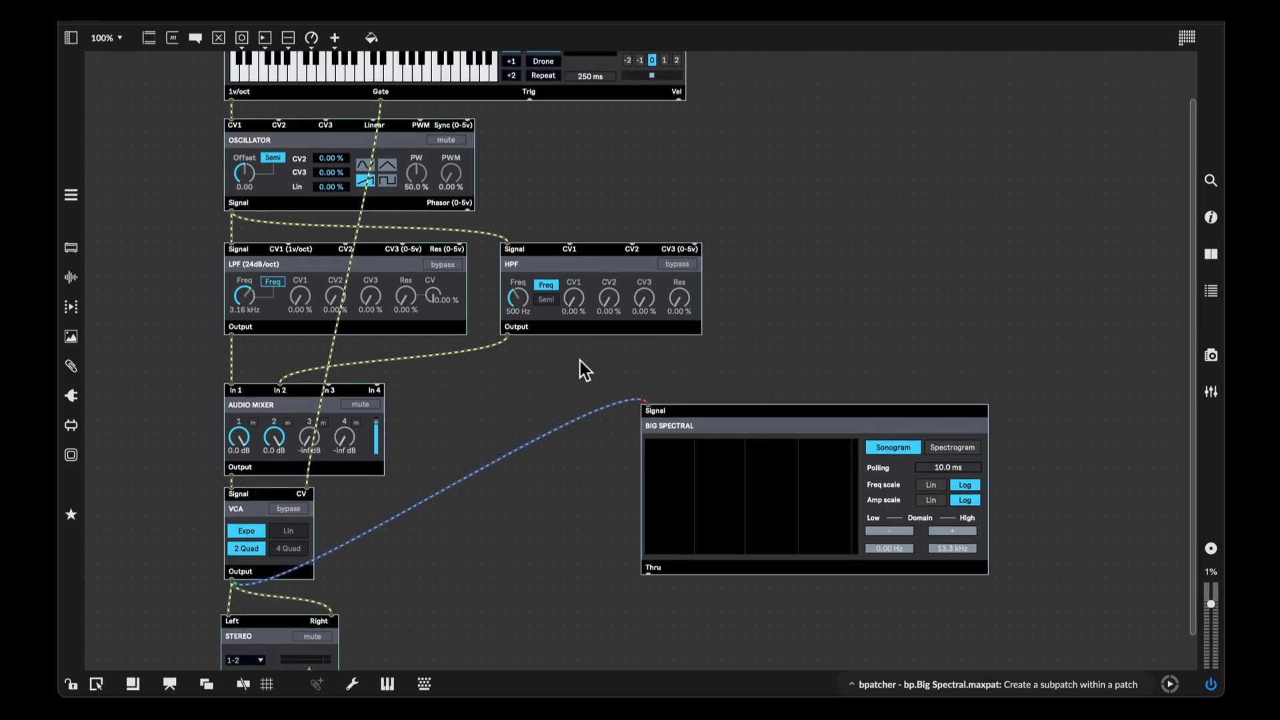
{"action": "key", "text": "super+e"}
{"action": "scroll", "coordinate": [572, 358], "scroll_direction": "up", "scroll_amount": 3}
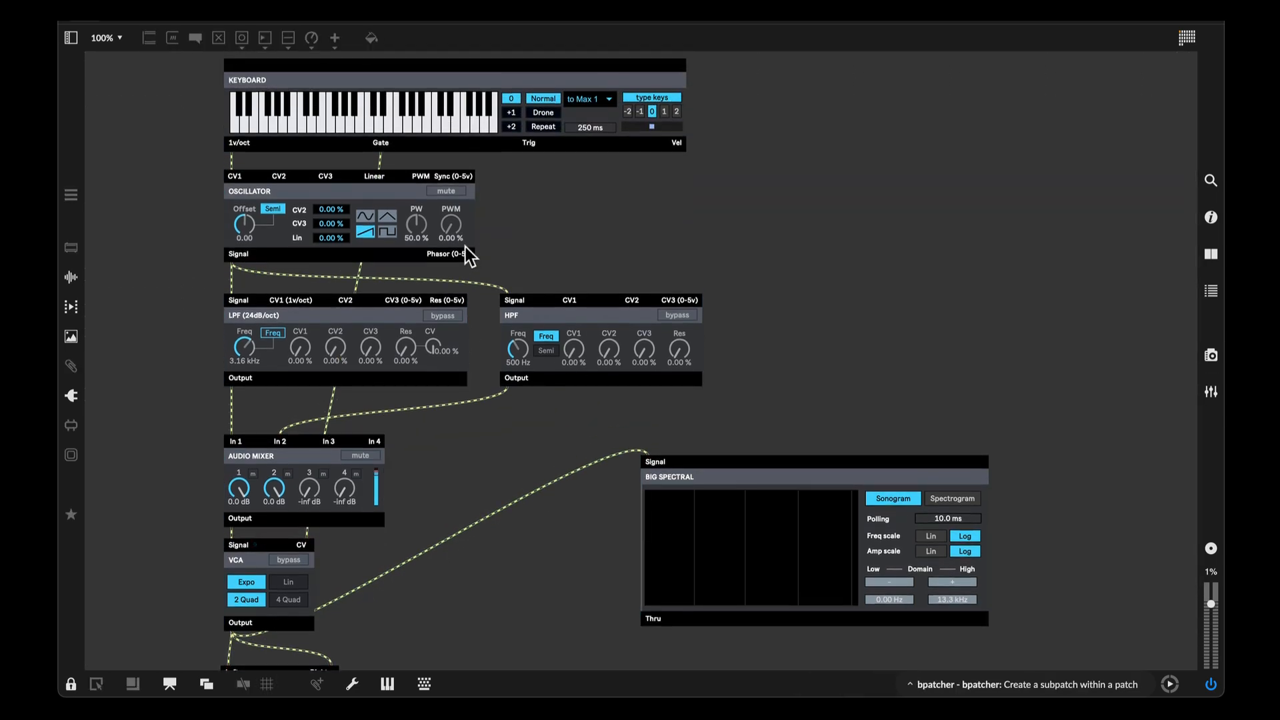
- Play several notes on the keyboard while watching the spectral display
{"action": "left_click", "coordinate": [369, 123]}
{"action": "left_click", "coordinate": [342, 119]}
{"action": "left_click", "coordinate": [305, 120]}
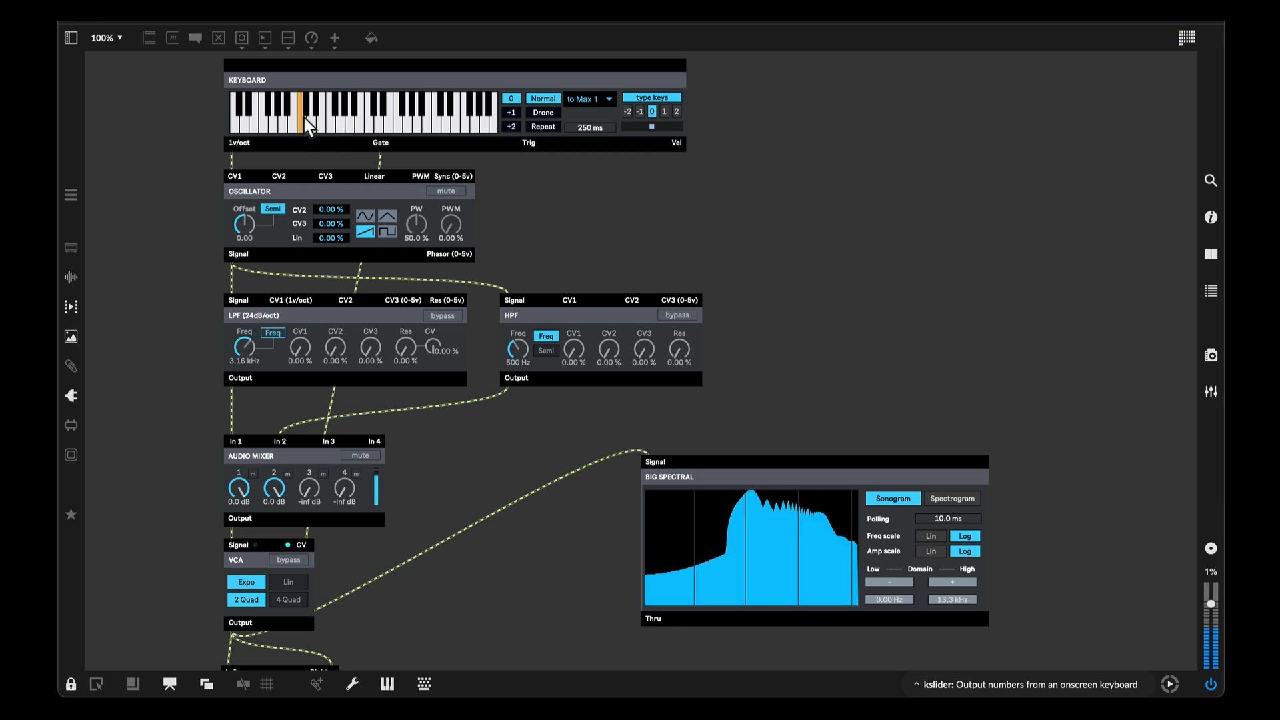
{"action": "left_click", "coordinate": [359, 117]}
{"action": "left_click", "coordinate": [409, 117]}
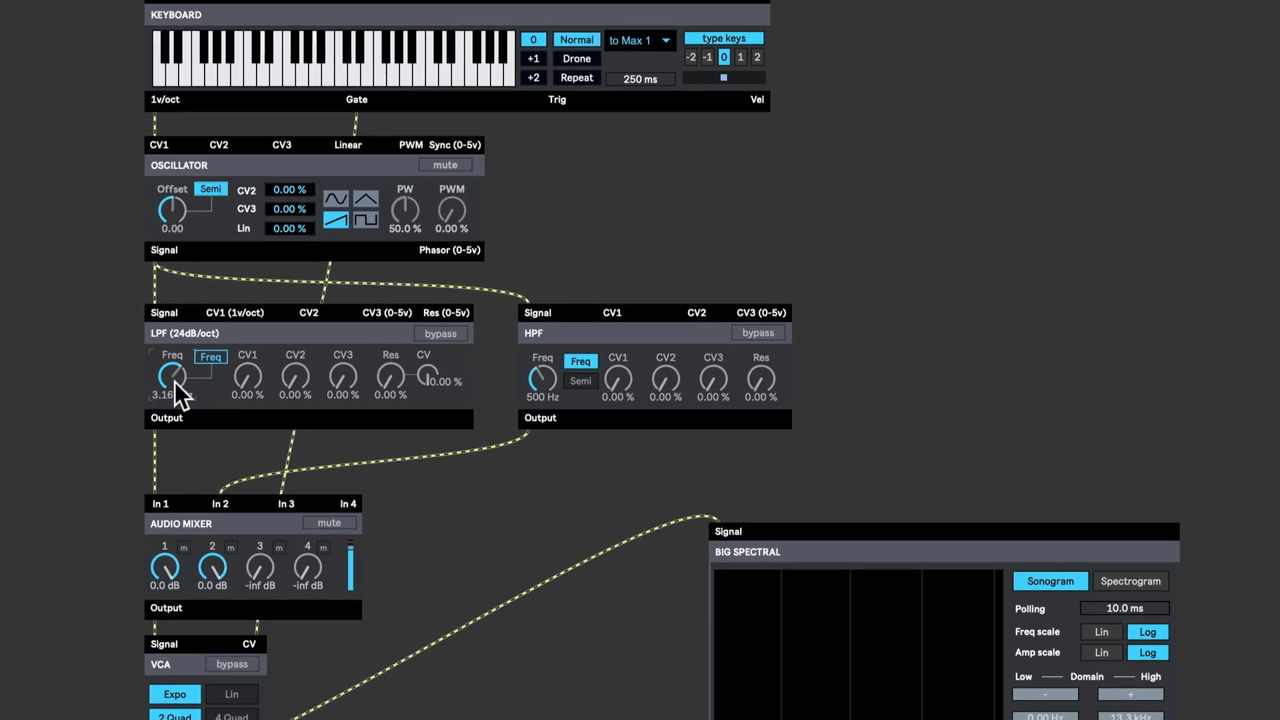
- Set the LPF frequency to 1.00 kHz
{"action": "type", "text": "1000"}
{"action": "key", "text": "Return"}
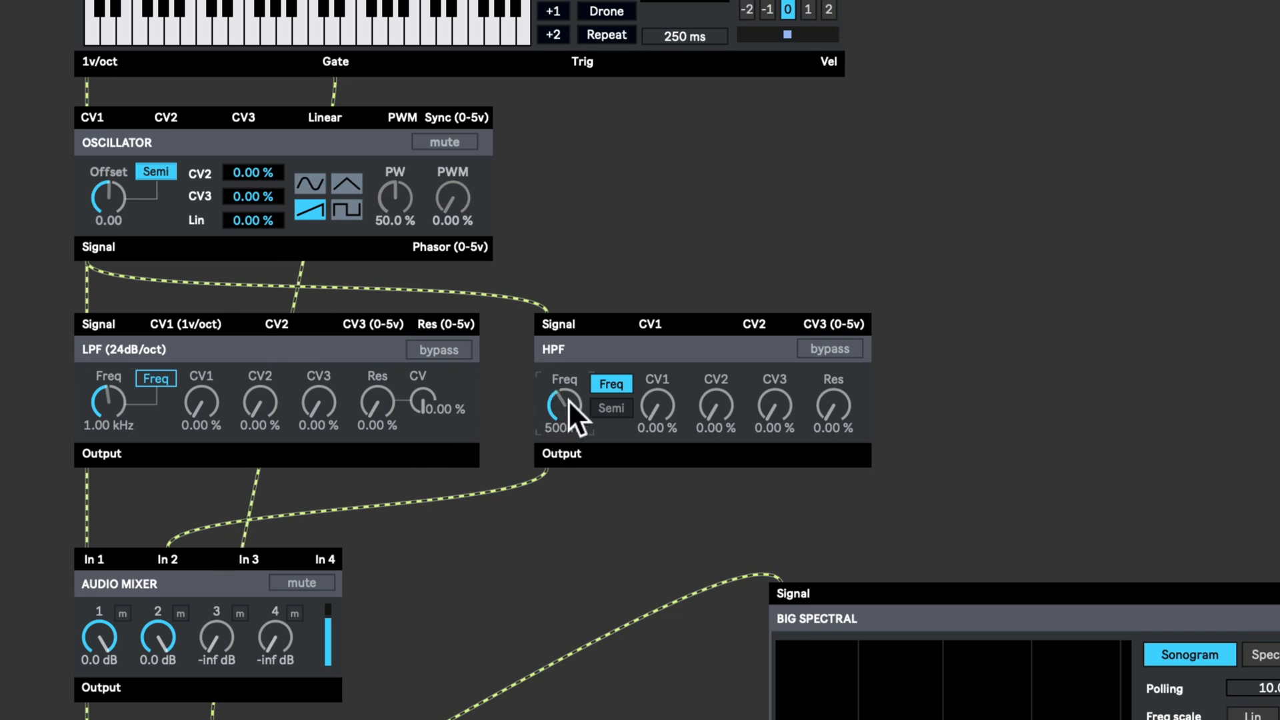
- Set the HPF frequency to 3000
{"action": "type", "text": "3000"}
{"action": "key", "text": "Return"}
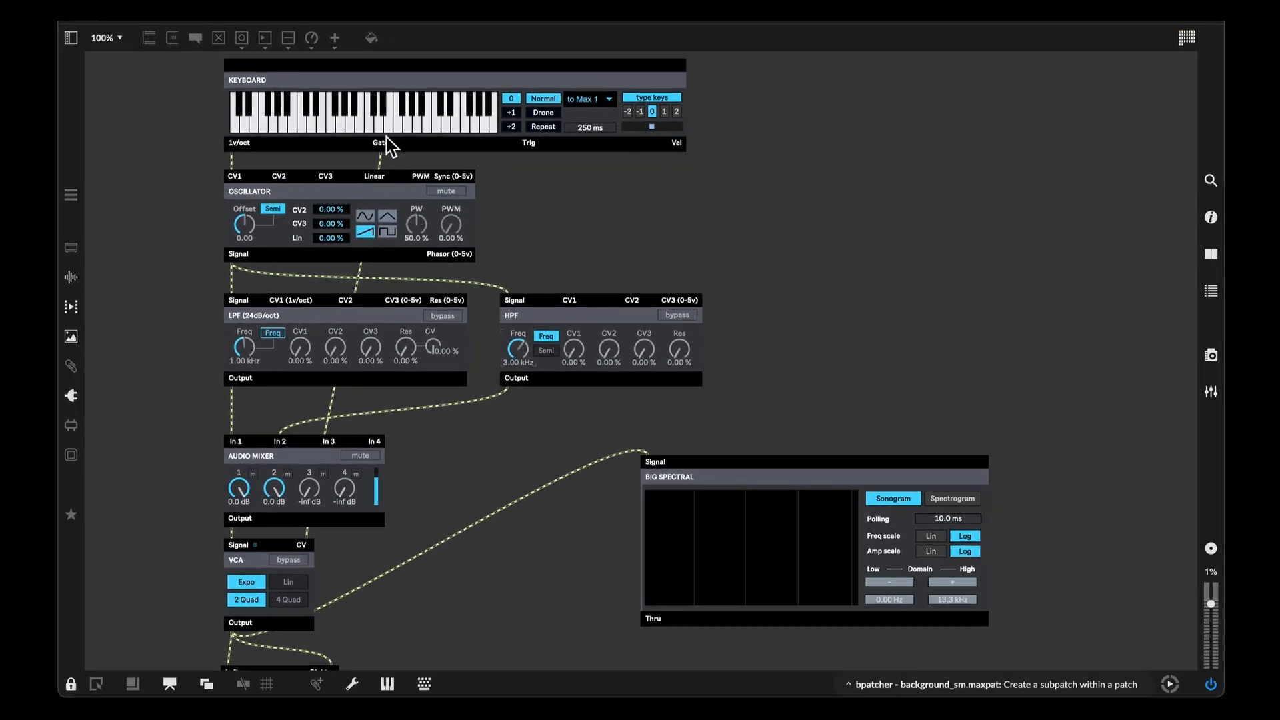
- Play notes across the keyboard while watching the spectral display
{"action": "left_click", "coordinate": [370, 120]}
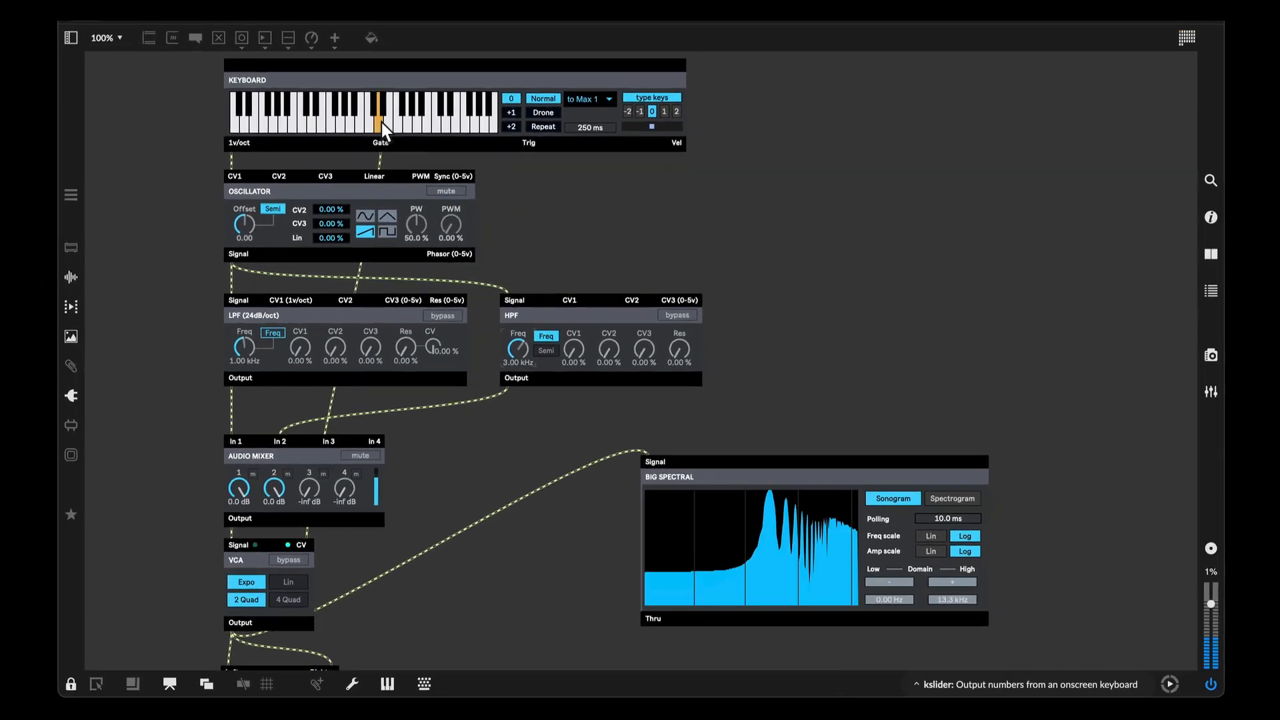
{"action": "left_click_drag", "start_coordinate": [366, 122], "coordinate": [296, 121]}
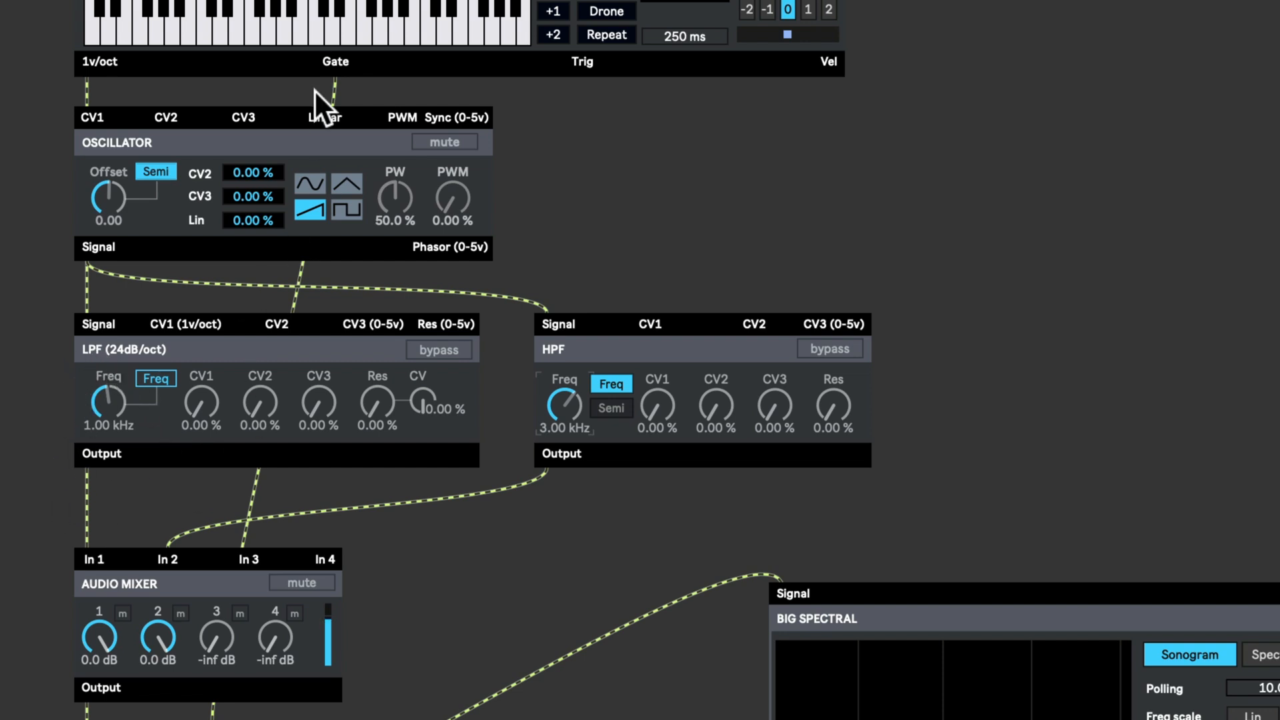
{"action": "left_click", "coordinate": [325, 34]}
{"action": "left_click", "coordinate": [321, 35]}
- Raise the LPF resonance to about 38.6 % and the HPF resonance to about 50.4 %, then play a note
{"action": "left_click_drag", "start_coordinate": [378, 404], "coordinate": [379, 371]}
{"action": "left_click_drag", "start_coordinate": [833, 406], "coordinate": [833, 389]}
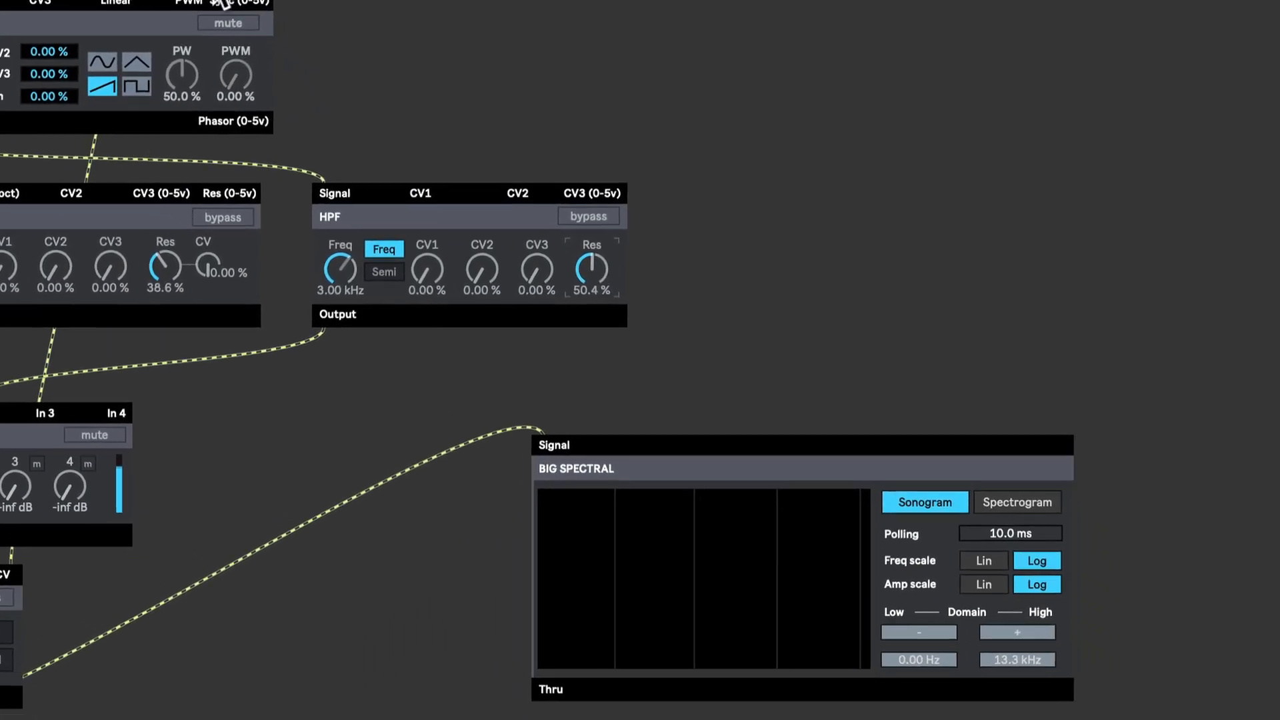
{"action": "left_click", "coordinate": [373, 33]}
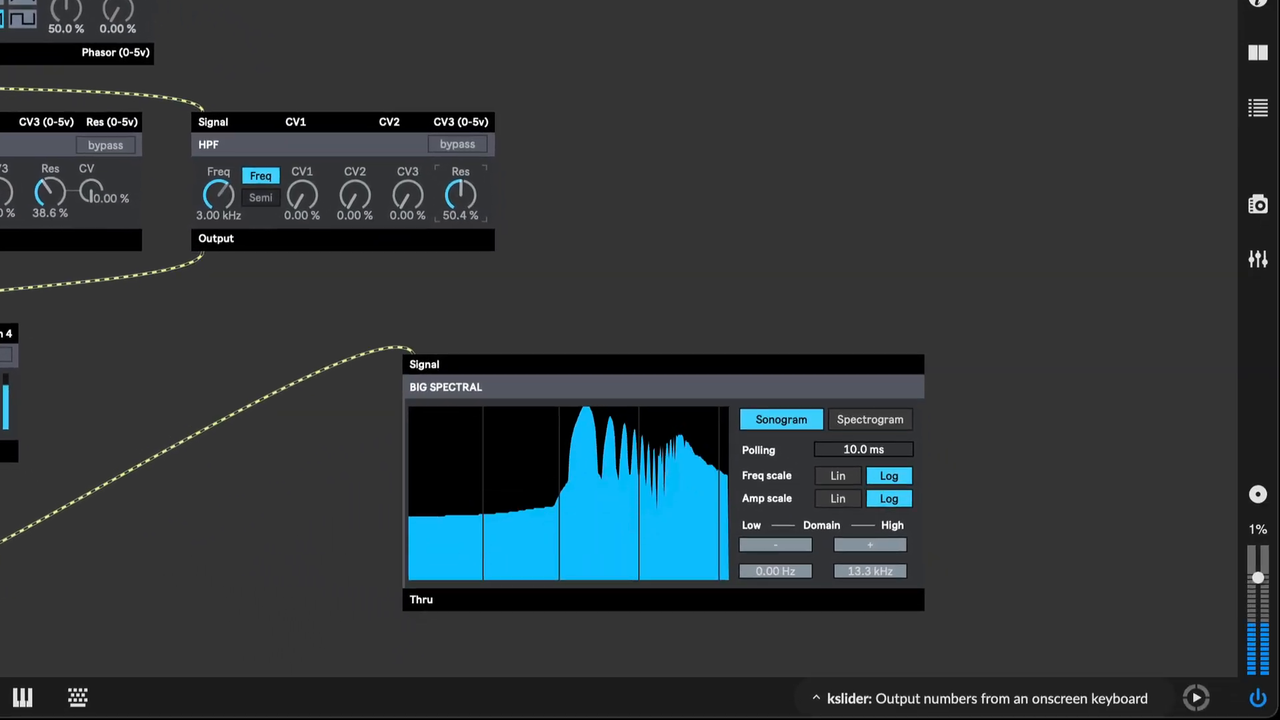